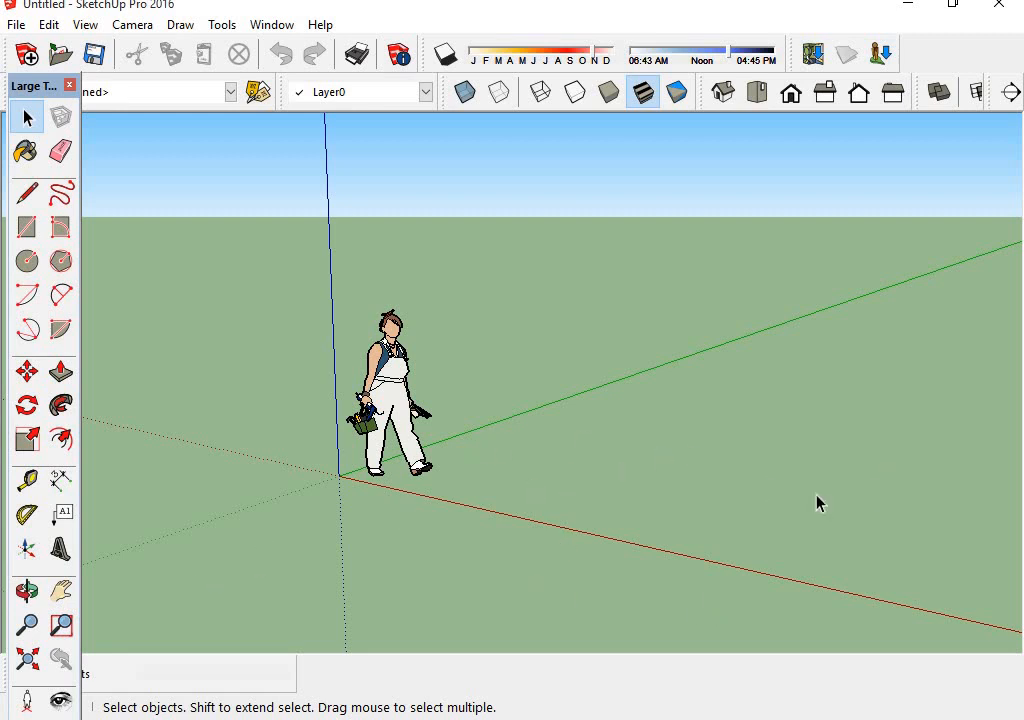
# Delete the default human scale figure standing near the origin
pyautogui.click(383, 395)
pyautogui.press('Delete')
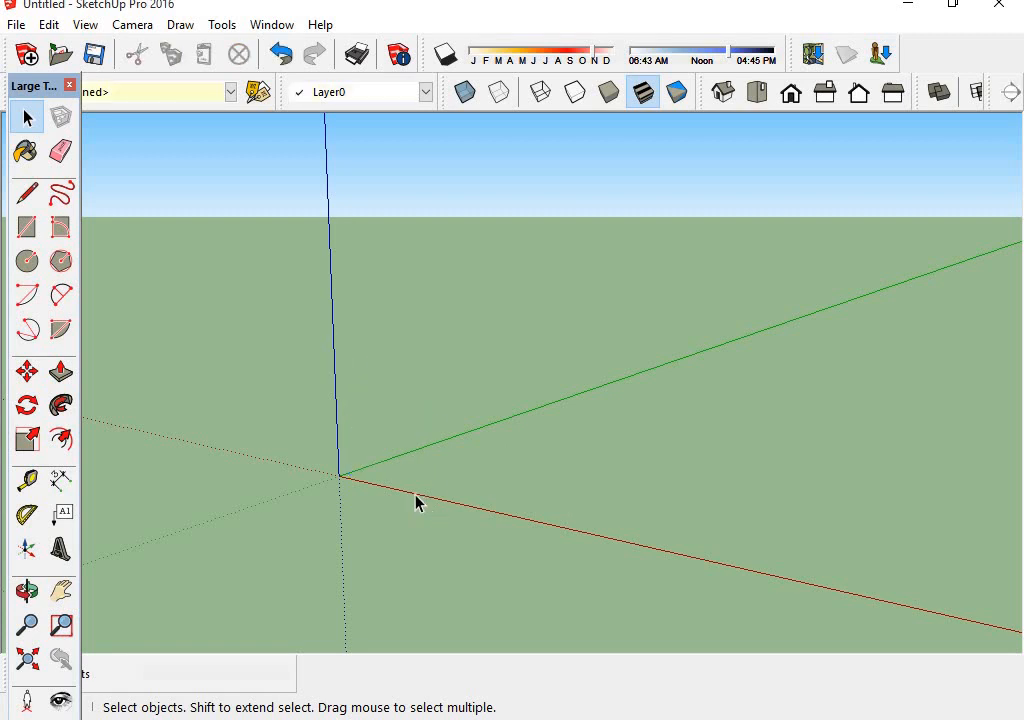
# Draw a 10' by 5' rectangle on the ground plane between the red and green axes
pyautogui.moveTo(414, 500); pyautogui.dragTo(462, 502, button='middle')
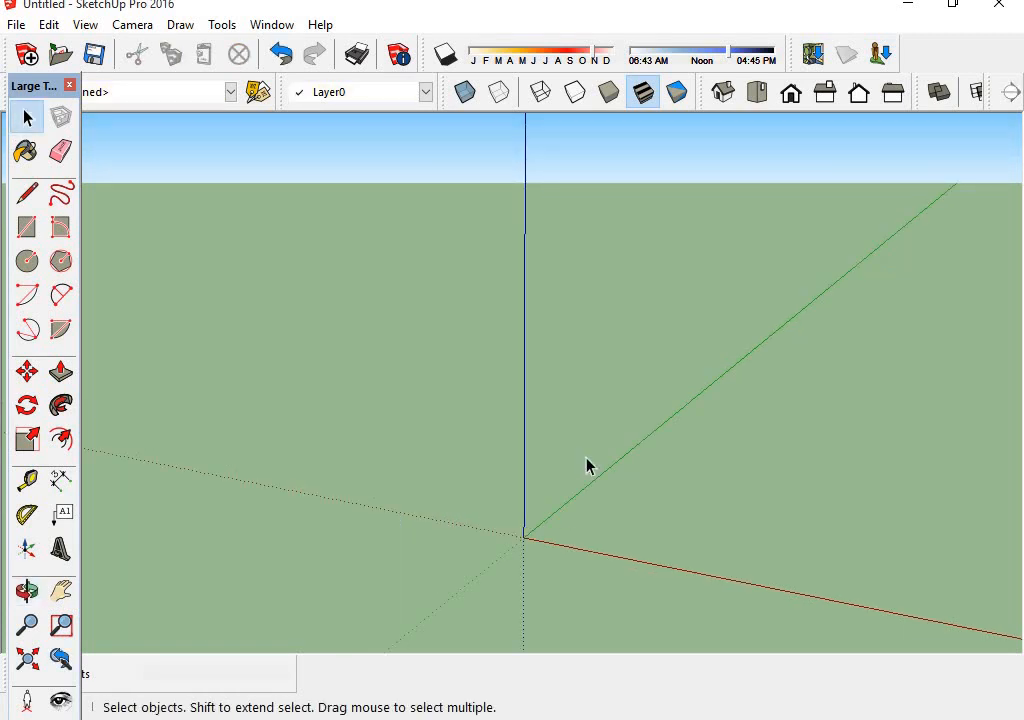
pyautogui.moveTo(588, 465)
pyautogui.mouseDown(button='middle')
pyautogui.moveTo(457, 418)
pyautogui.moveTo(459, 455)
pyautogui.moveTo(487, 485)
pyautogui.moveTo(530, 482)
pyautogui.moveTo(624, 434)
pyautogui.mouseUp(button='middle')
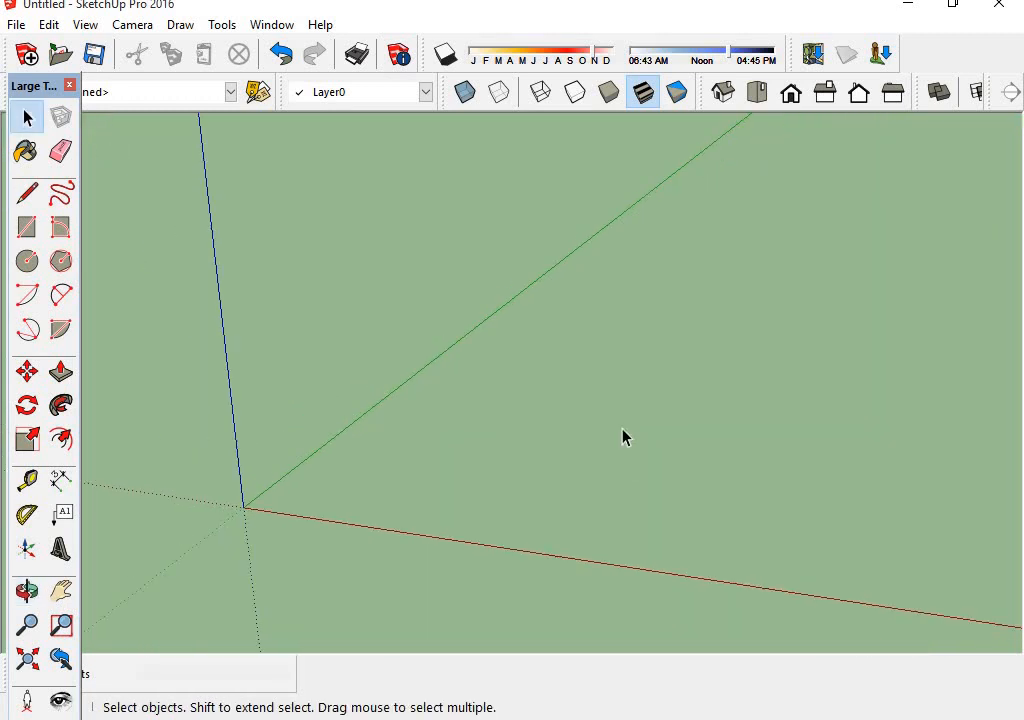
pyautogui.click(27, 228)
pyautogui.click(446, 410)
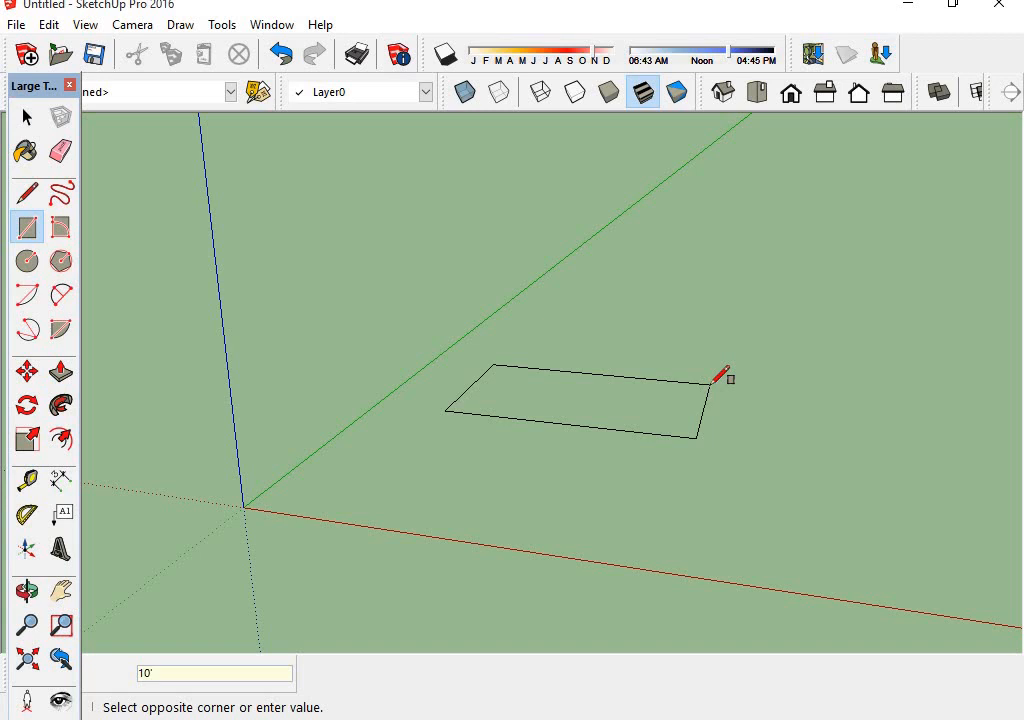
pyautogui.write("10',5'")
pyautogui.press('Return')
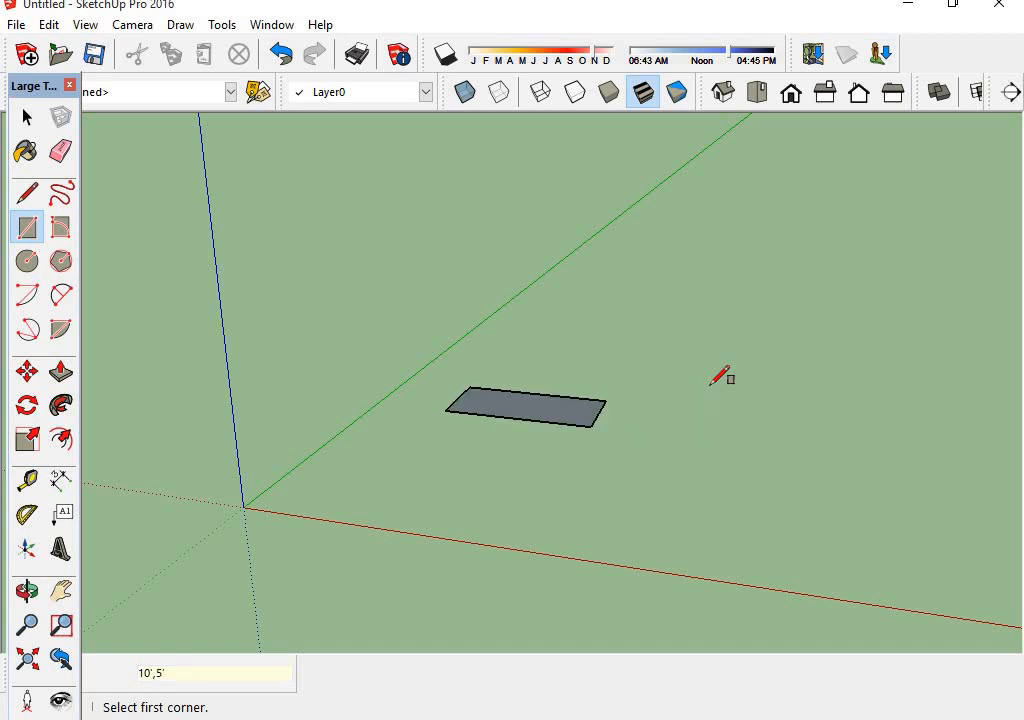
# Select the whole rectangle and place a copy of it farther along the red axis, clear of the original
pyautogui.click(27, 117)
pyautogui.scroll(2, 533, 421)
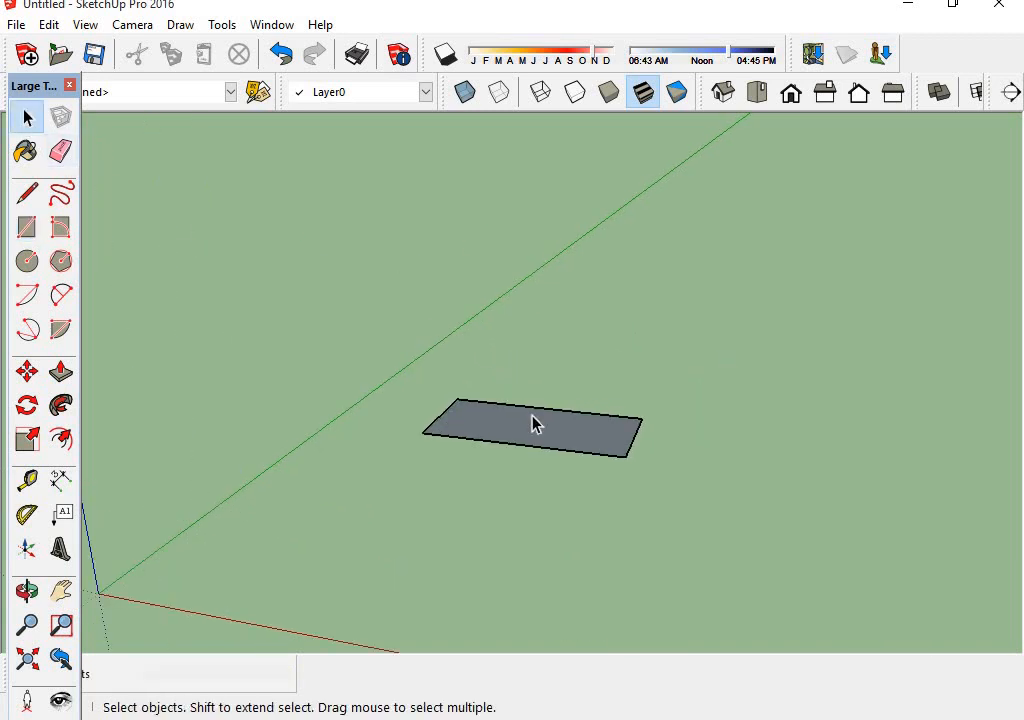
pyautogui.moveTo(533, 421); pyautogui.dragTo(615, 452, button='middle')
pyautogui.scroll(1, 567, 435)
pyautogui.moveTo(674, 476); pyautogui.dragTo(560, 468, button='middle')
pyautogui.moveTo(330, 323); pyautogui.dragTo(711, 539)
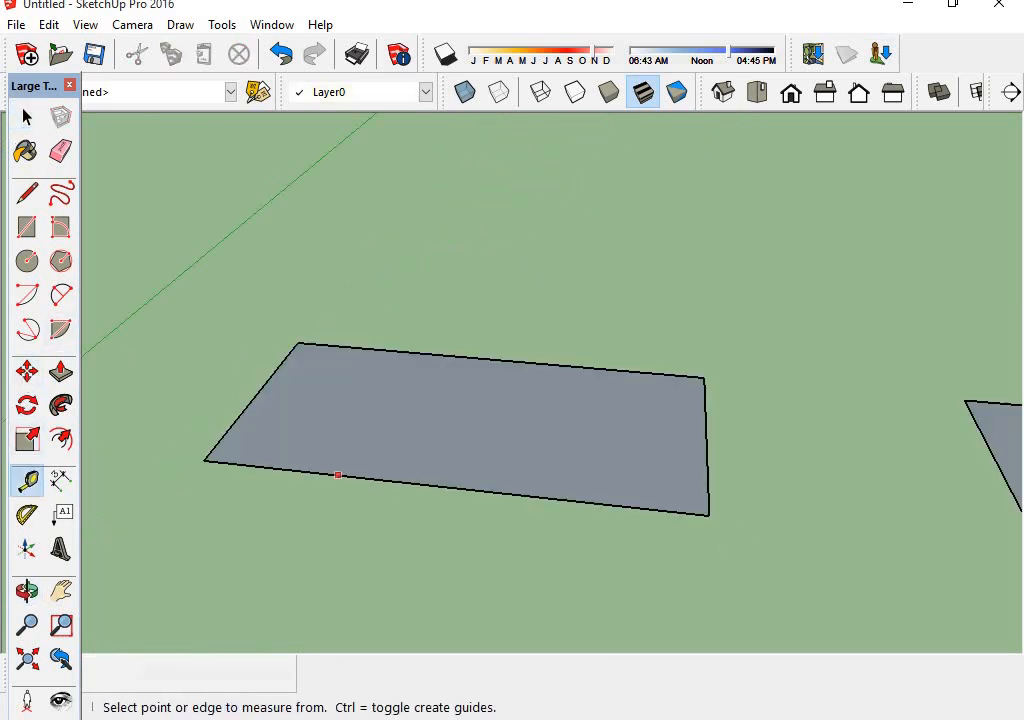
# Add guide lines 1' inward from the front edge and the left edge of the original rectangle
pyautogui.click(338, 475)
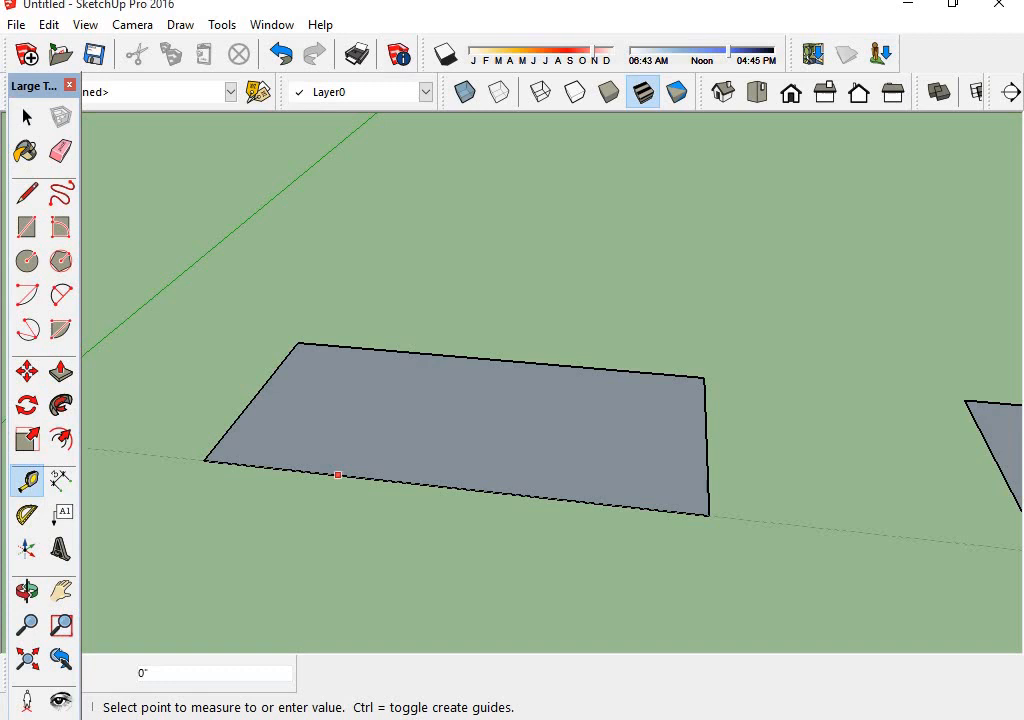
pyautogui.click(368, 441)
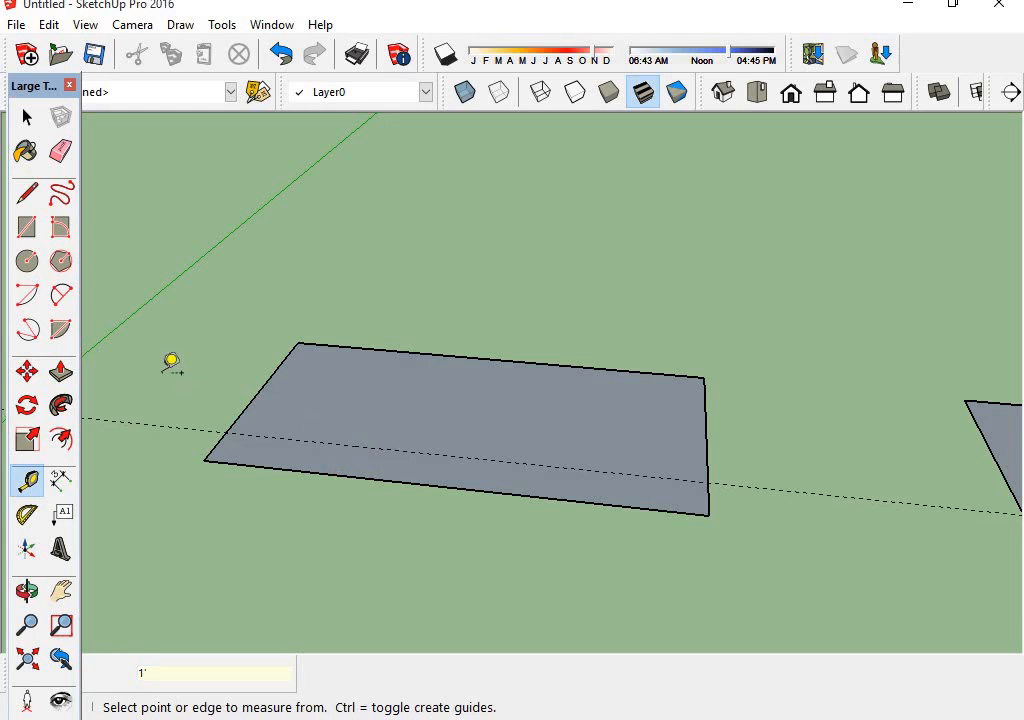
pyautogui.moveTo(390, 487); pyautogui.dragTo(440, 660, button='middle')
pyautogui.click(250, 410)
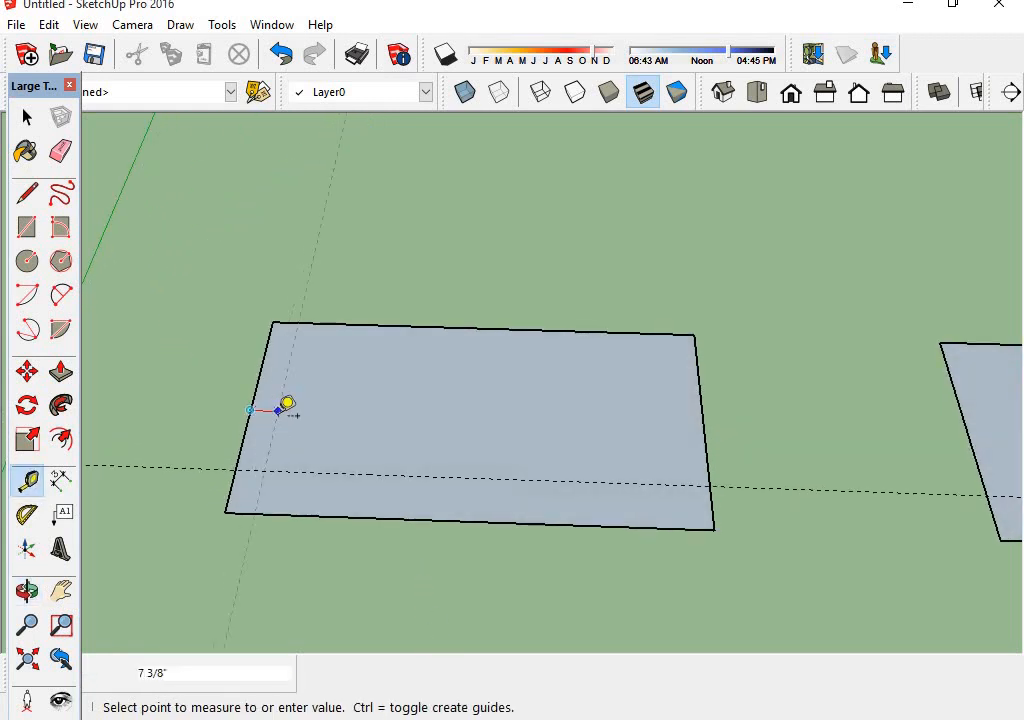
pyautogui.click(288, 404)
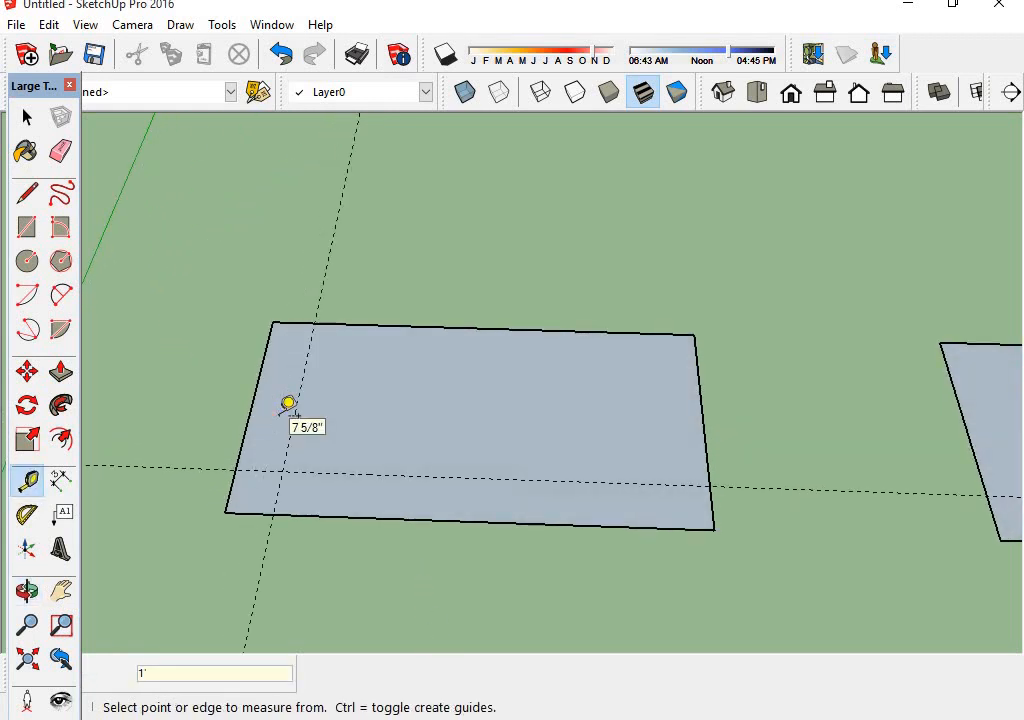
# Add a guide line 1' inward from the rectangle's back edge
pyautogui.click(421, 326)
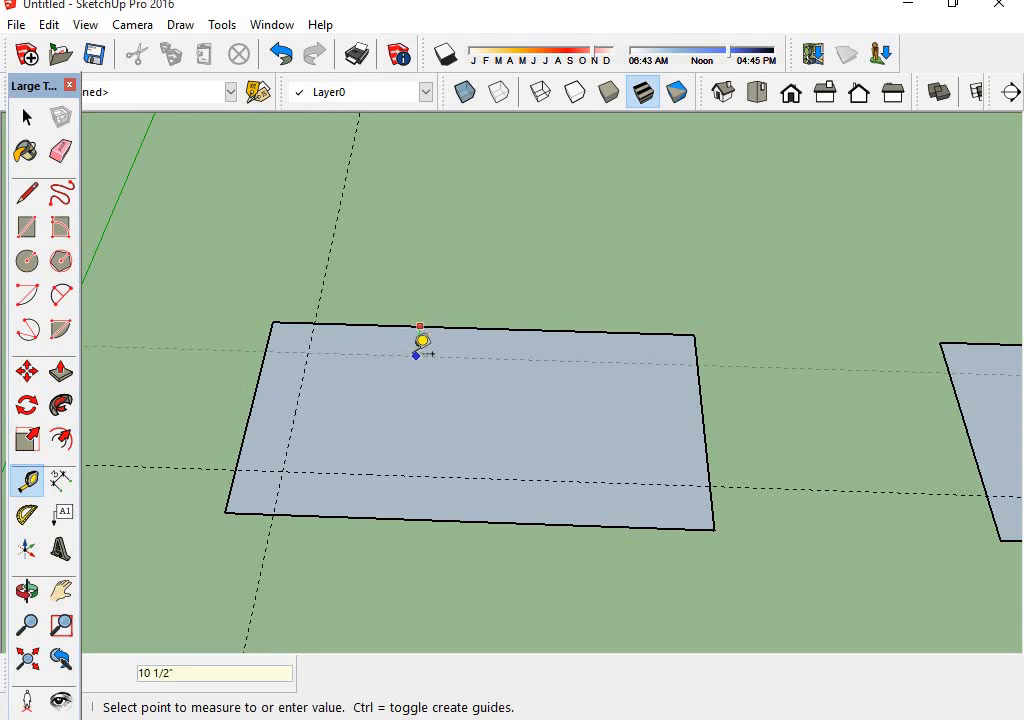
pyautogui.write("1'")
pyautogui.press('Return')
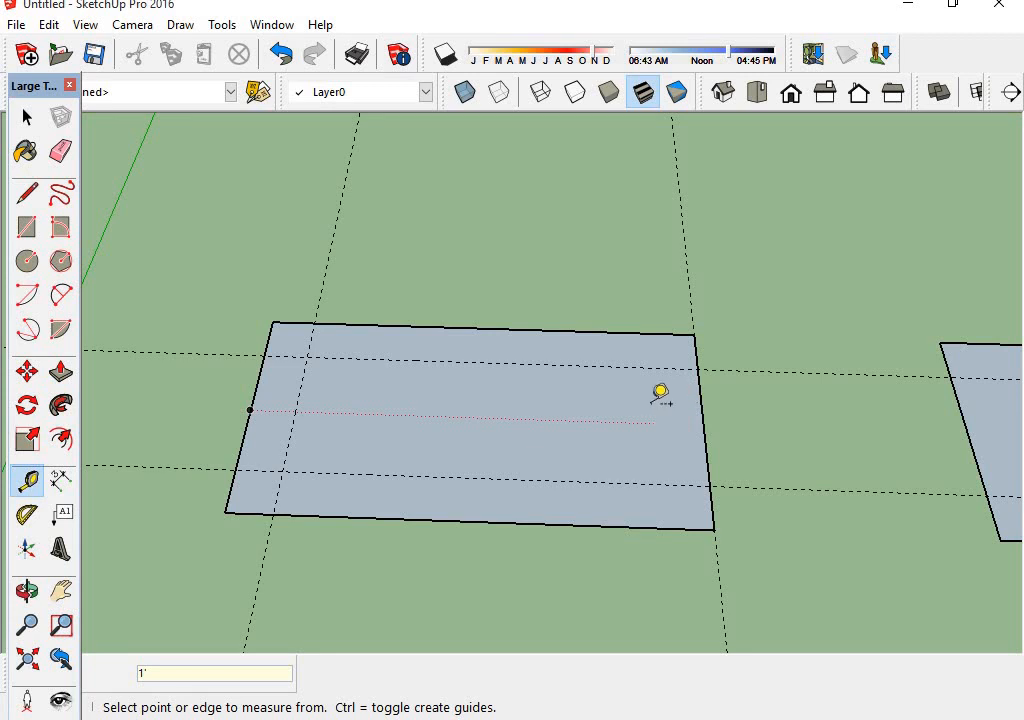
# Undo the misplaced guide at the rectangle's right edge and add a guide line 1' inward from that edge
pyautogui.hotkey('ctrl', 'z')
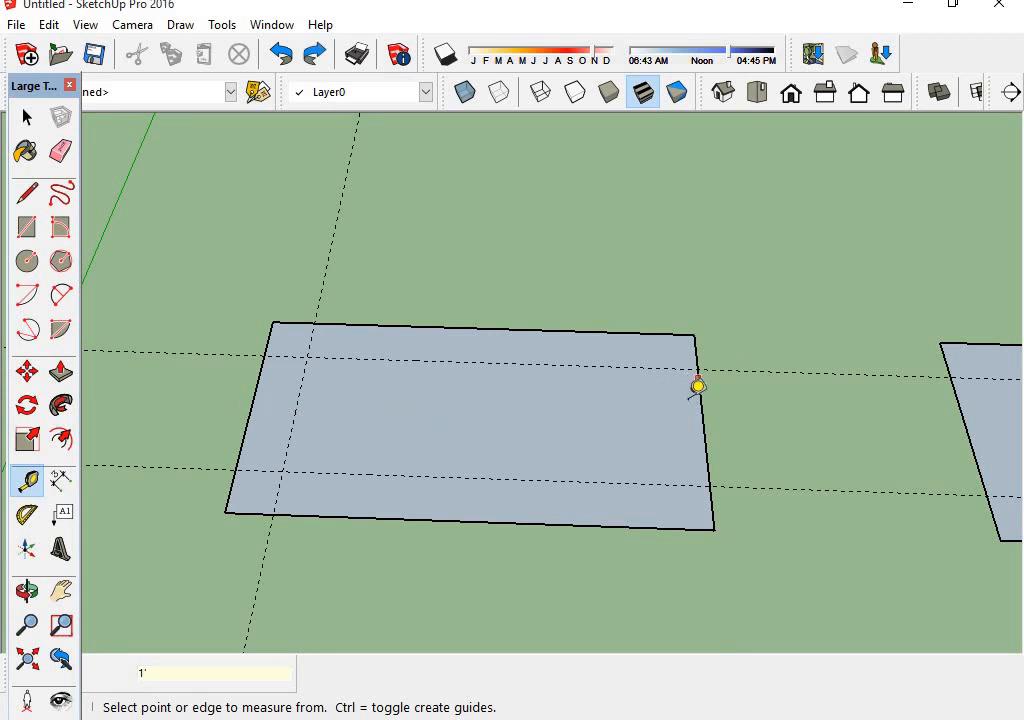
pyautogui.click(700, 390)
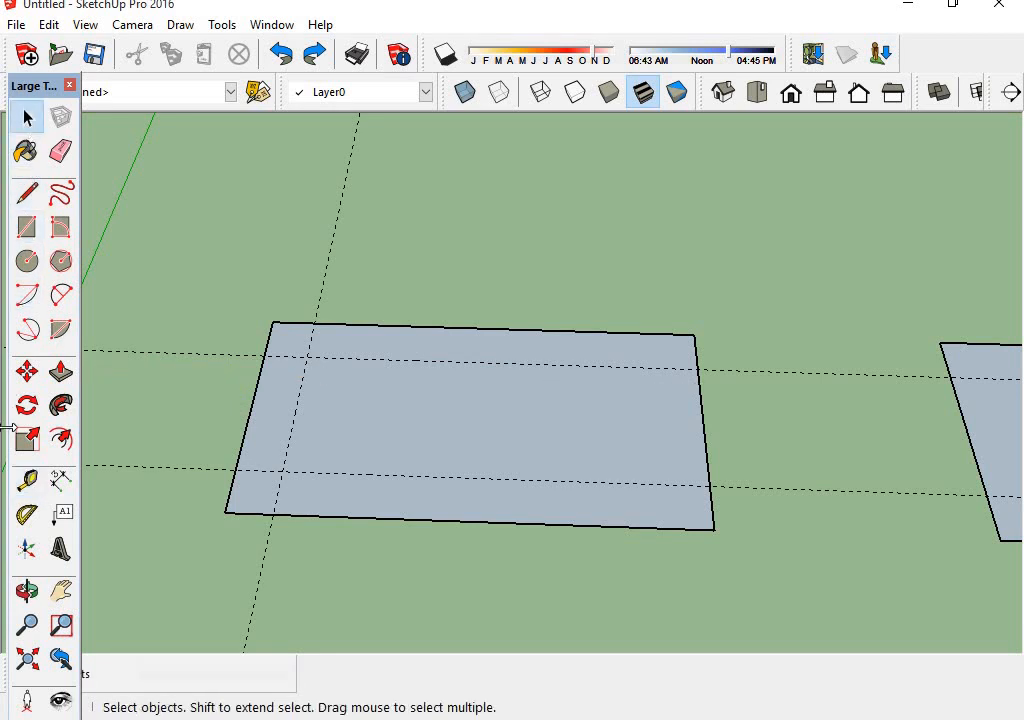
pyautogui.click(27, 480)
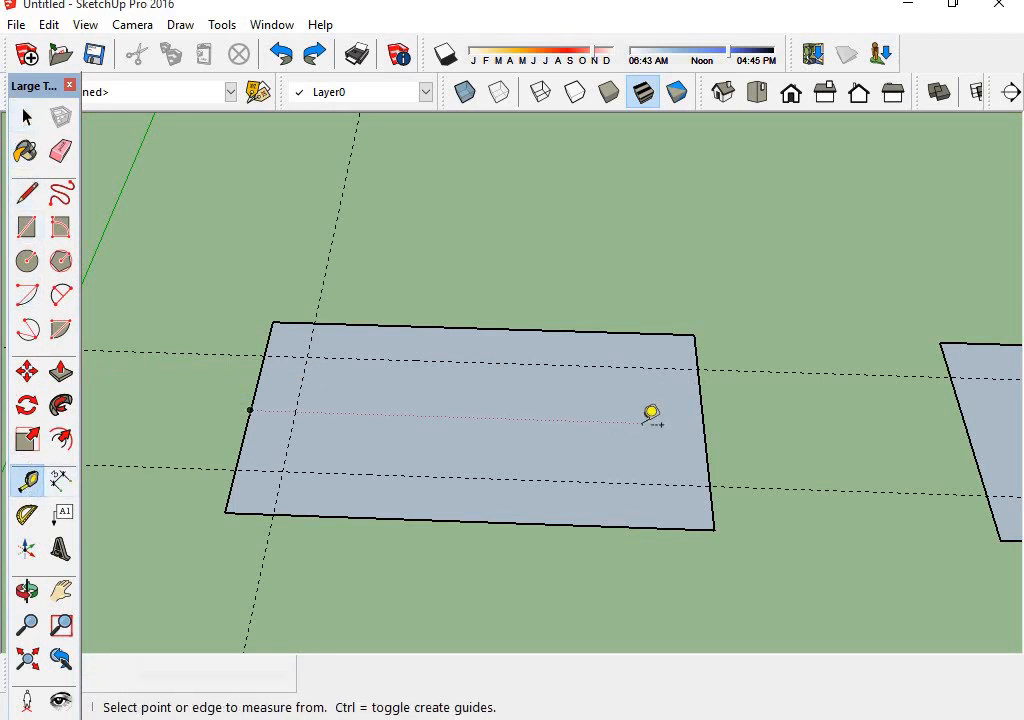
pyautogui.click(706, 447)
pyautogui.write("1'")
pyautogui.press('Return')
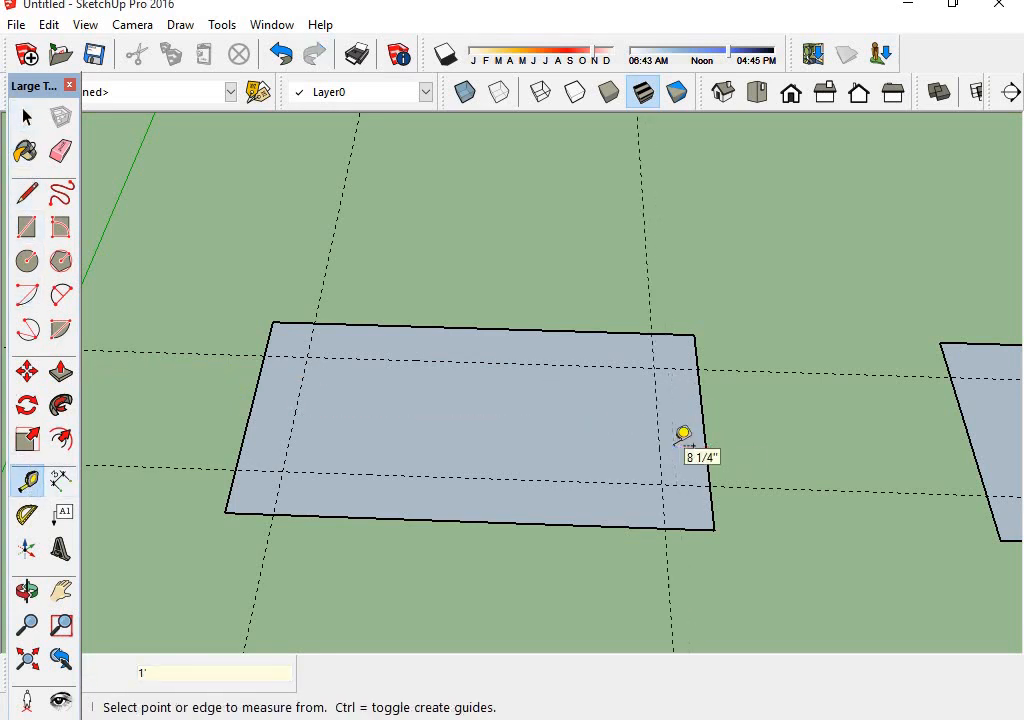
pyautogui.click(25, 115)
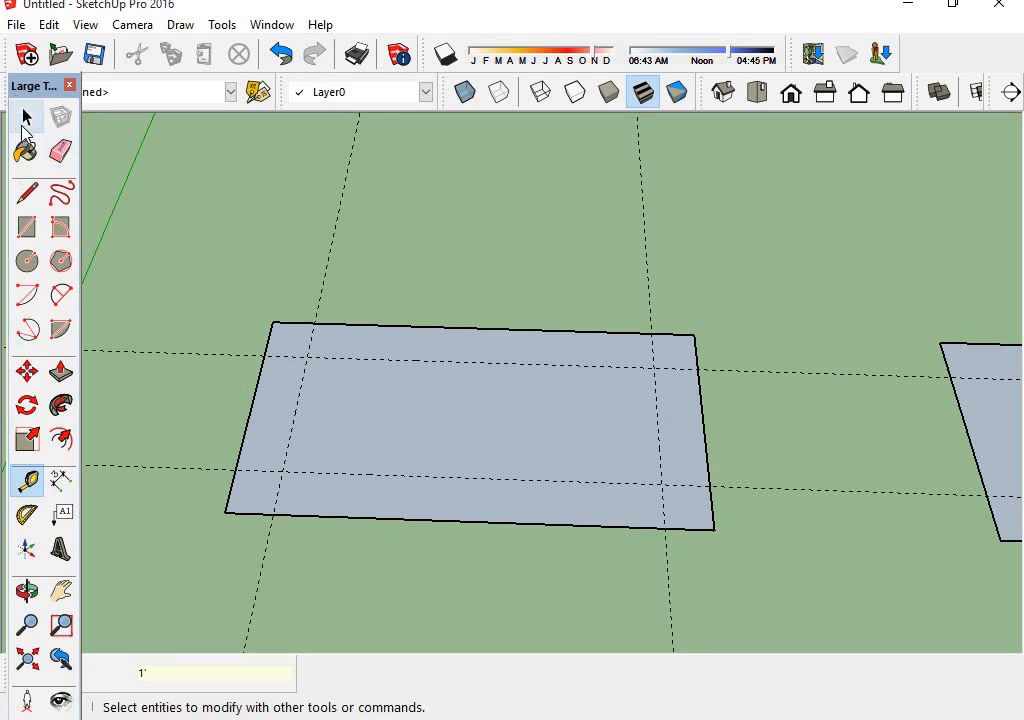
# Draw a tangent 2 Point Arc across the front-left corner, between the points where the guides cross the rectangle's edges
pyautogui.moveTo(141, 565); pyautogui.dragTo(140, 445, button='middle')
pyautogui.click(61, 294)
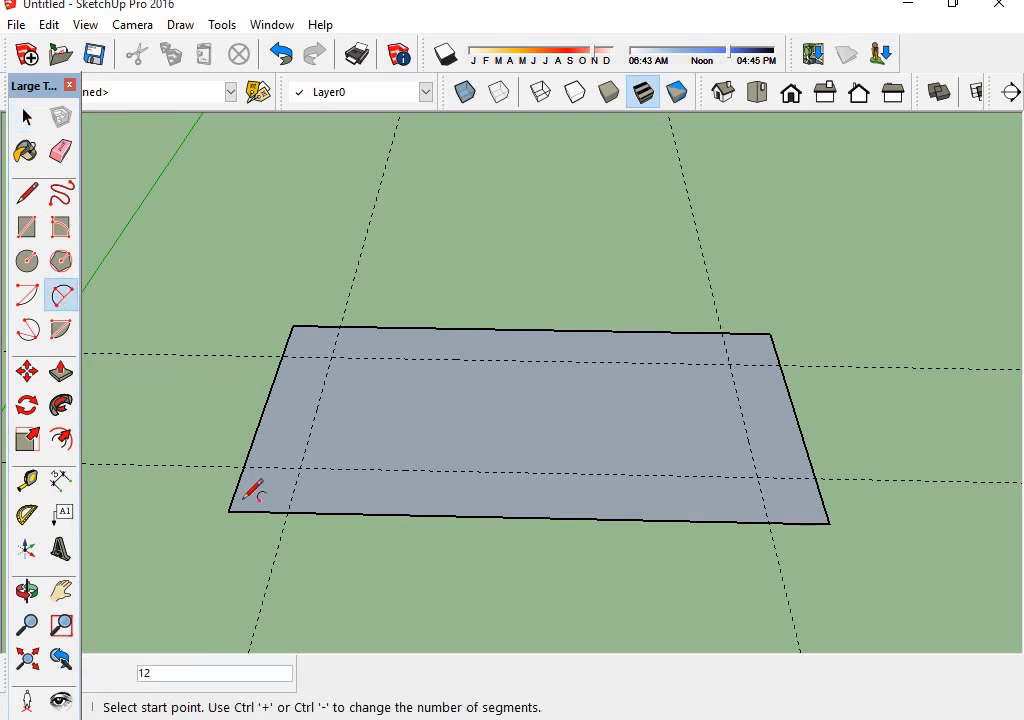
pyautogui.scroll(4, 228, 460)
pyautogui.scroll(1, 233, 463)
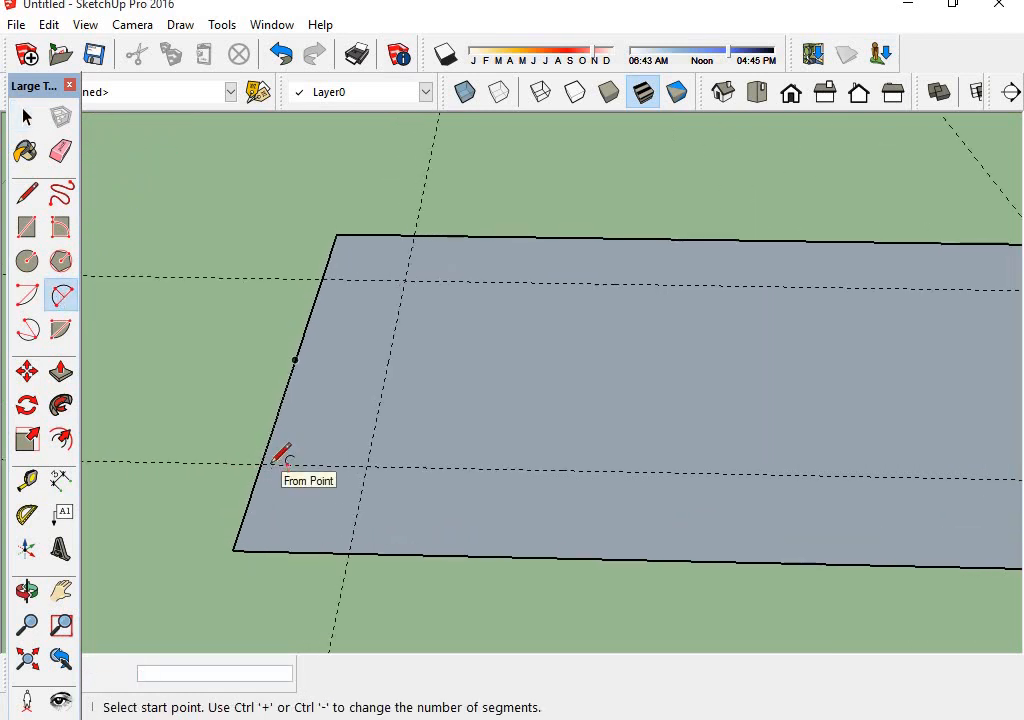
pyautogui.click(260, 464)
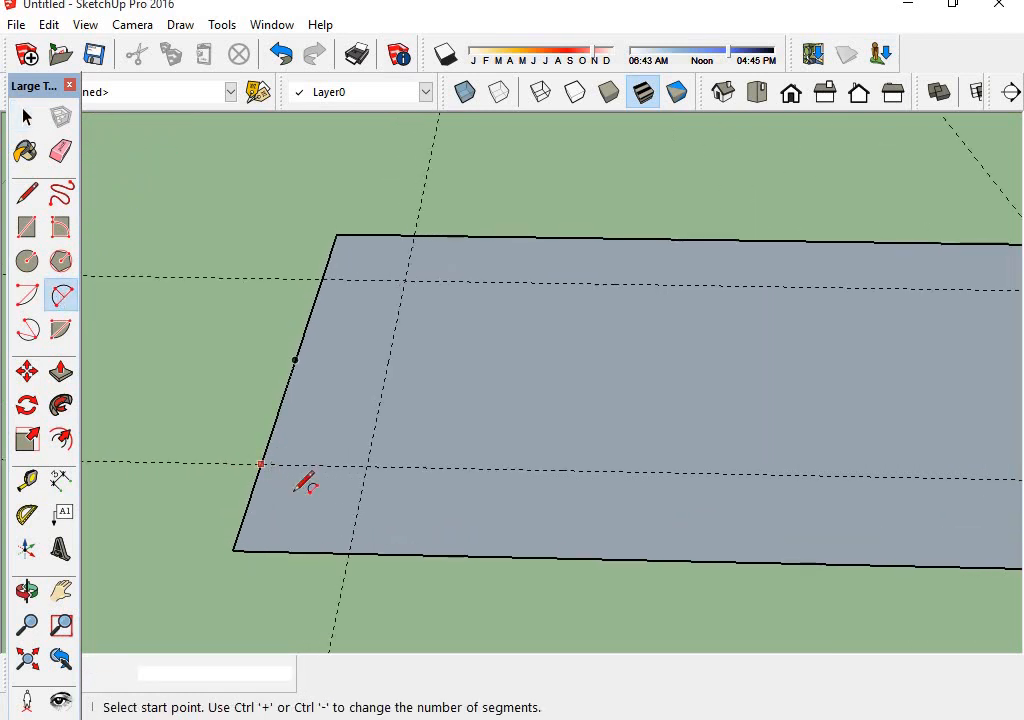
pyautogui.click(348, 552)
pyautogui.click(277, 526)
# Draw a tangent arc of 1' radius across the front-right corner between the guide crossings on its two edges
pyautogui.scroll(-3, 350, 507)
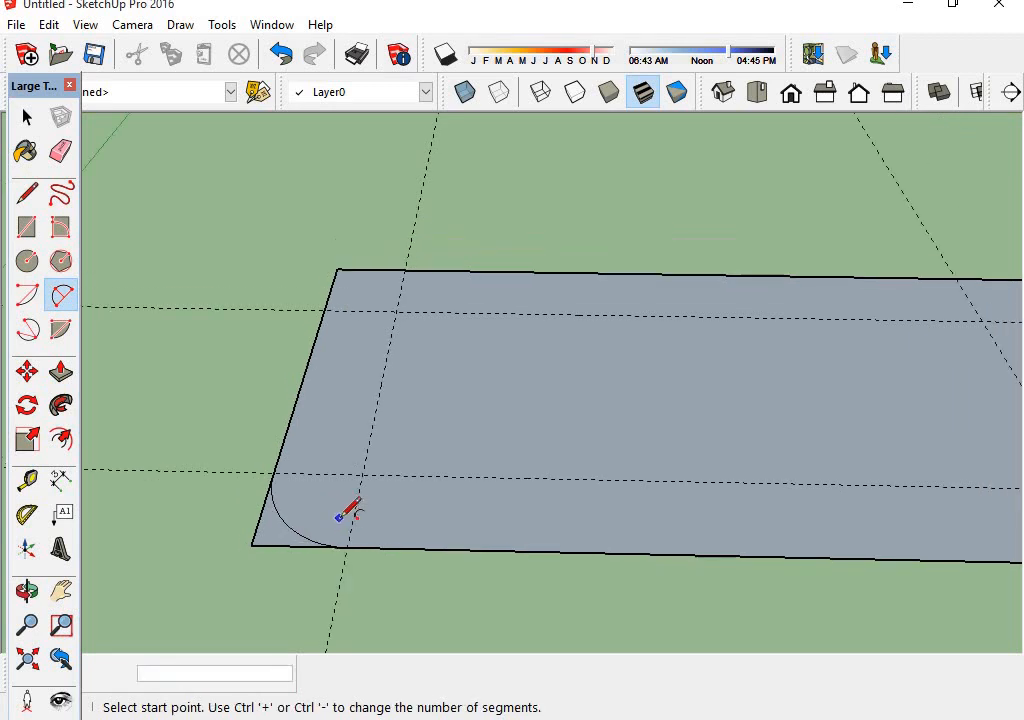
pyautogui.moveTo(607, 574); pyautogui.dragTo(754, 512, button='middle')
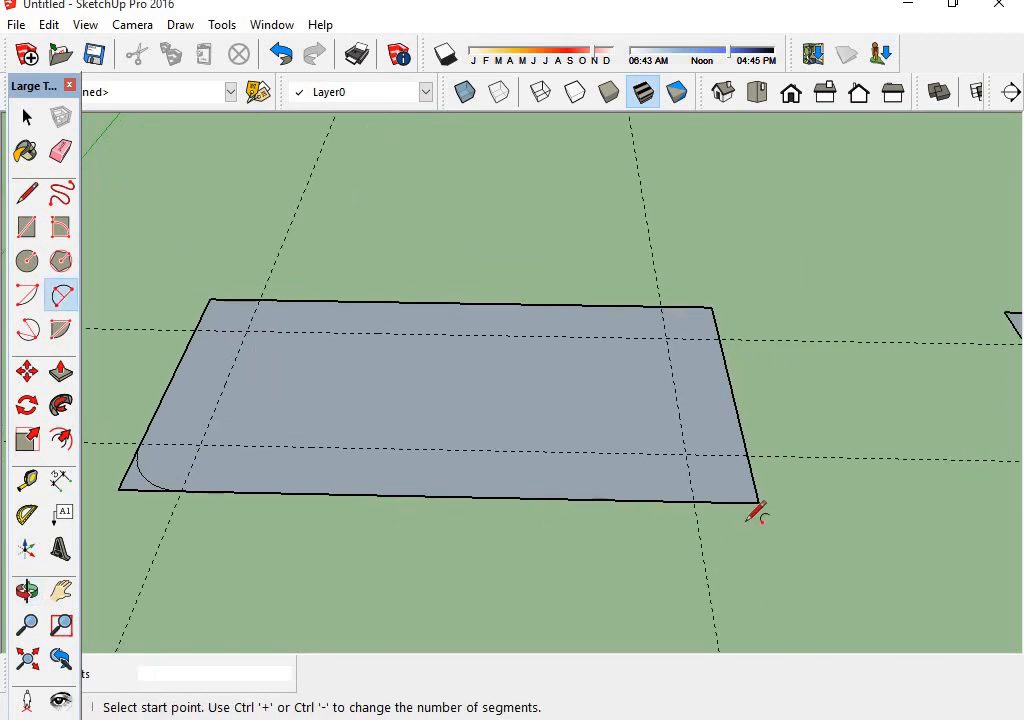
pyautogui.scroll(2, 672, 470)
pyautogui.click(673, 492)
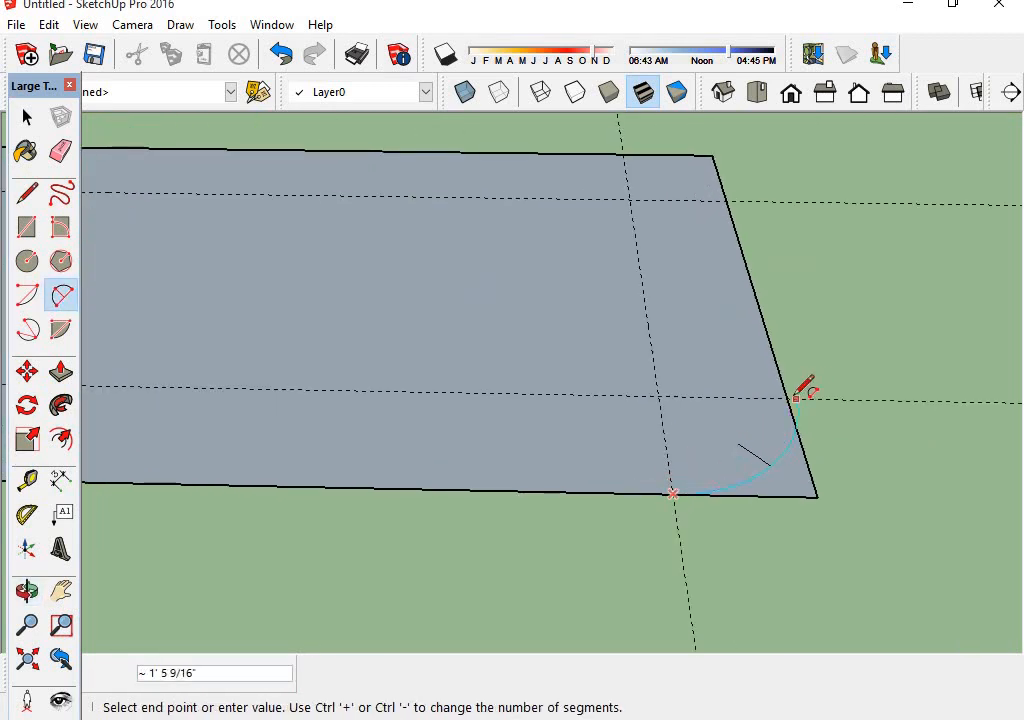
pyautogui.click(787, 398)
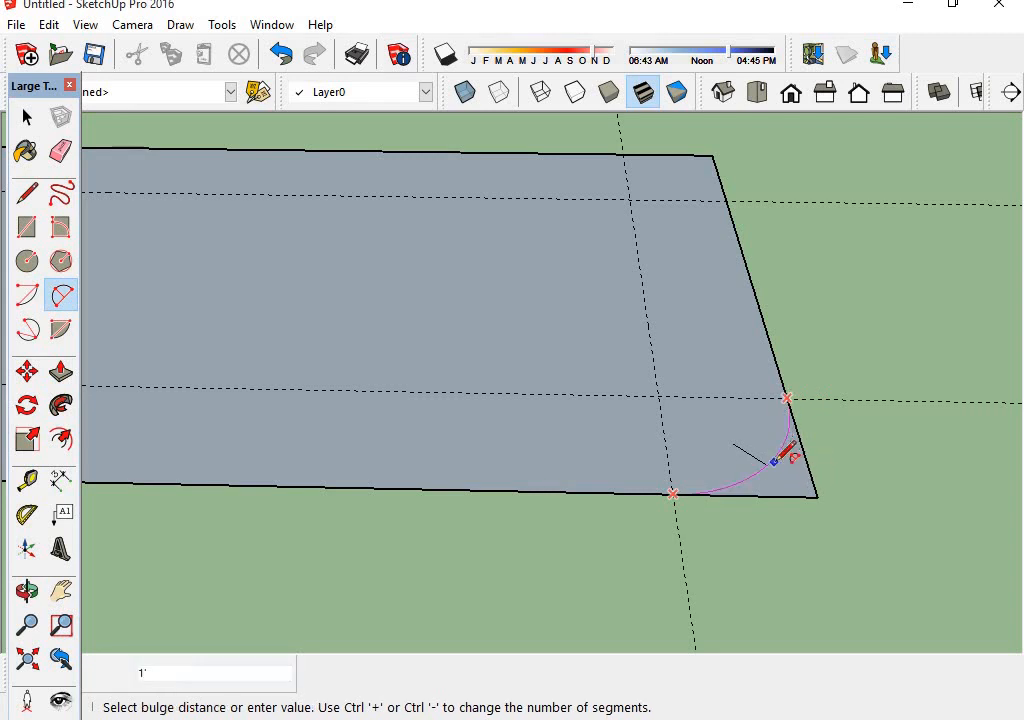
pyautogui.click(768, 459)
# Draw a tangent arc of 1' radius across the back-right corner between the guide crossings on its two edges
pyautogui.moveTo(827, 384); pyautogui.dragTo(697, 222, button='middle')
pyautogui.scroll(1, 677, 162)
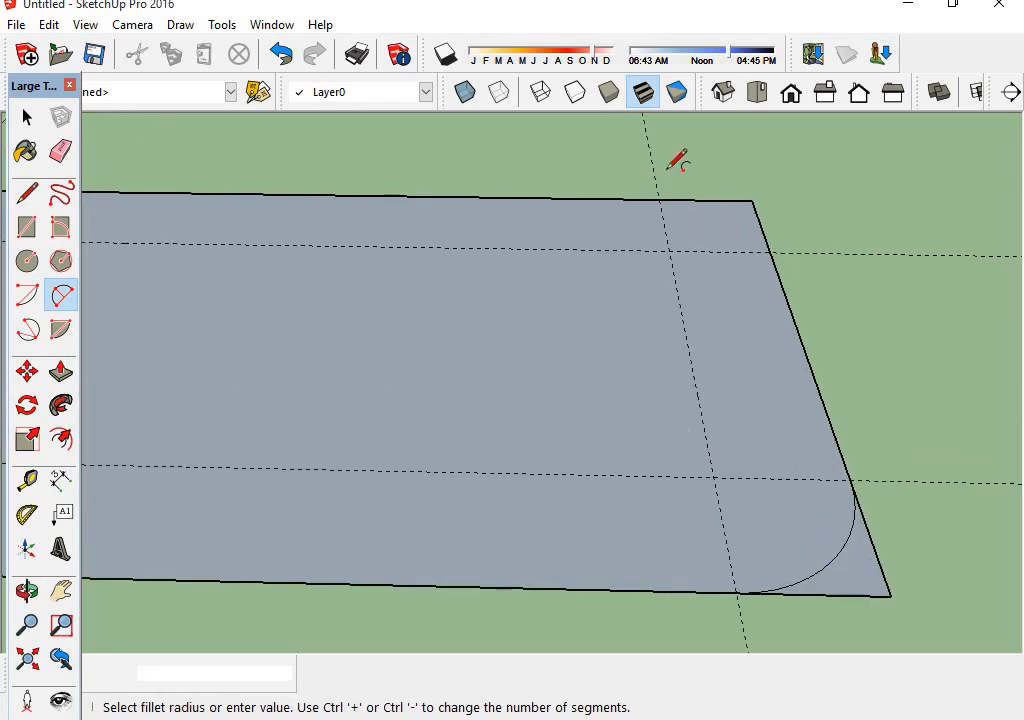
pyautogui.scroll(2, 677, 162)
pyautogui.click(670, 150)
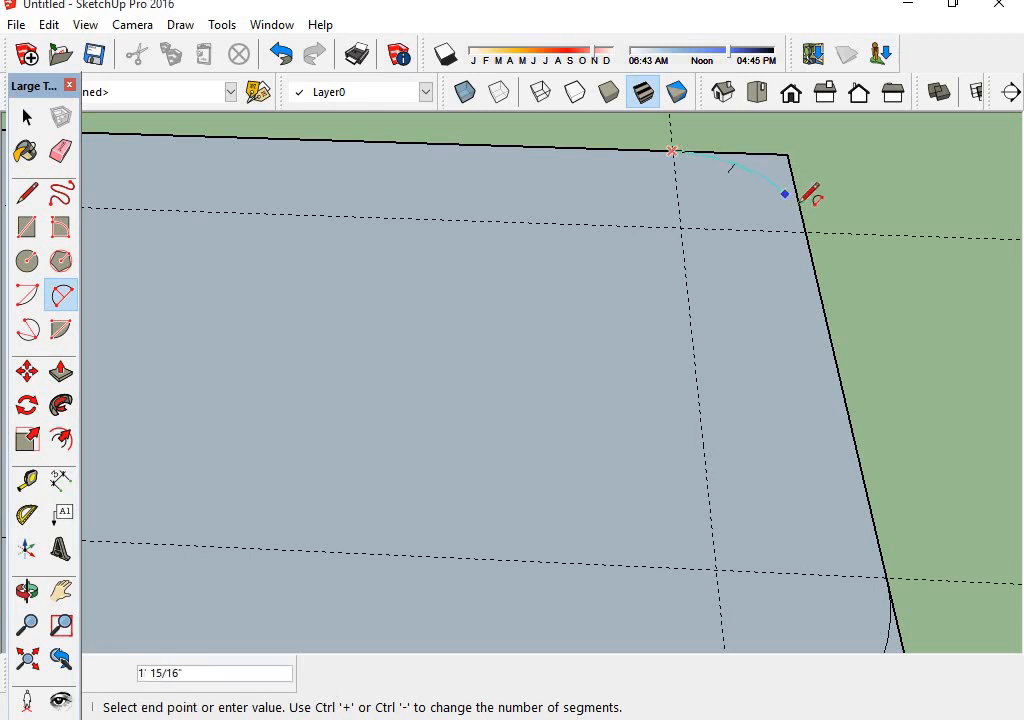
pyautogui.click(805, 231)
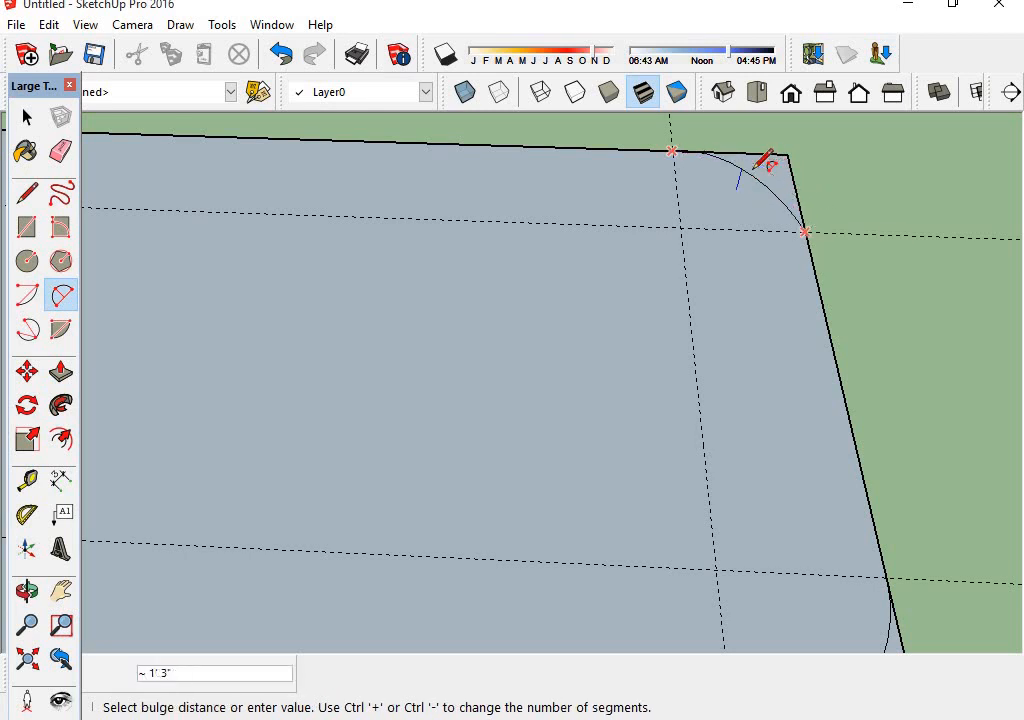
pyautogui.click(771, 167)
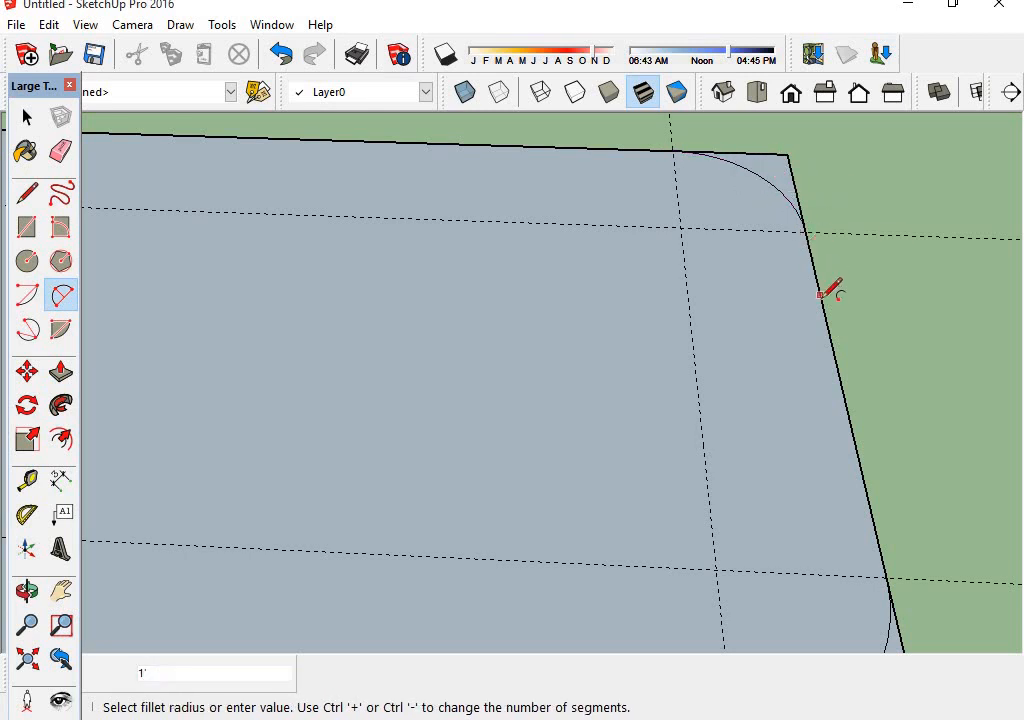
# Draw a tangent arc of 1' radius across the back-left corner between the guide crossings on its two edges
pyautogui.scroll(-3, 830, 300)
pyautogui.keyDown('shift'); pyautogui.moveTo(793, 358); pyautogui.dragTo(1020, 478, button='middle'); pyautogui.keyUp('shift')
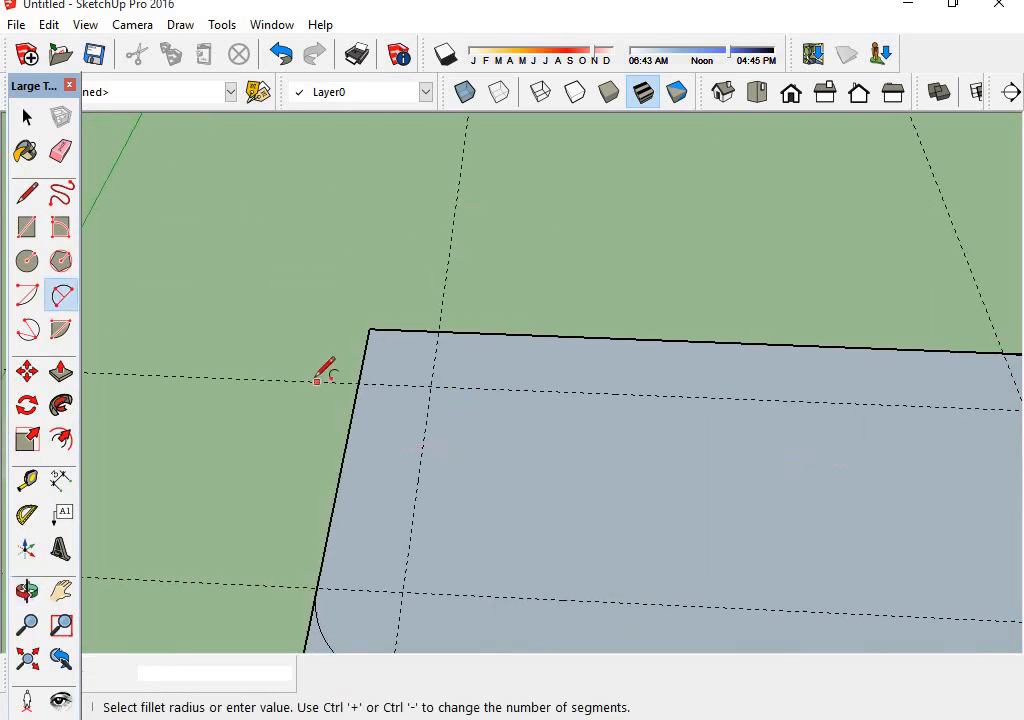
pyautogui.scroll(3, 371, 371)
pyautogui.click(337, 393)
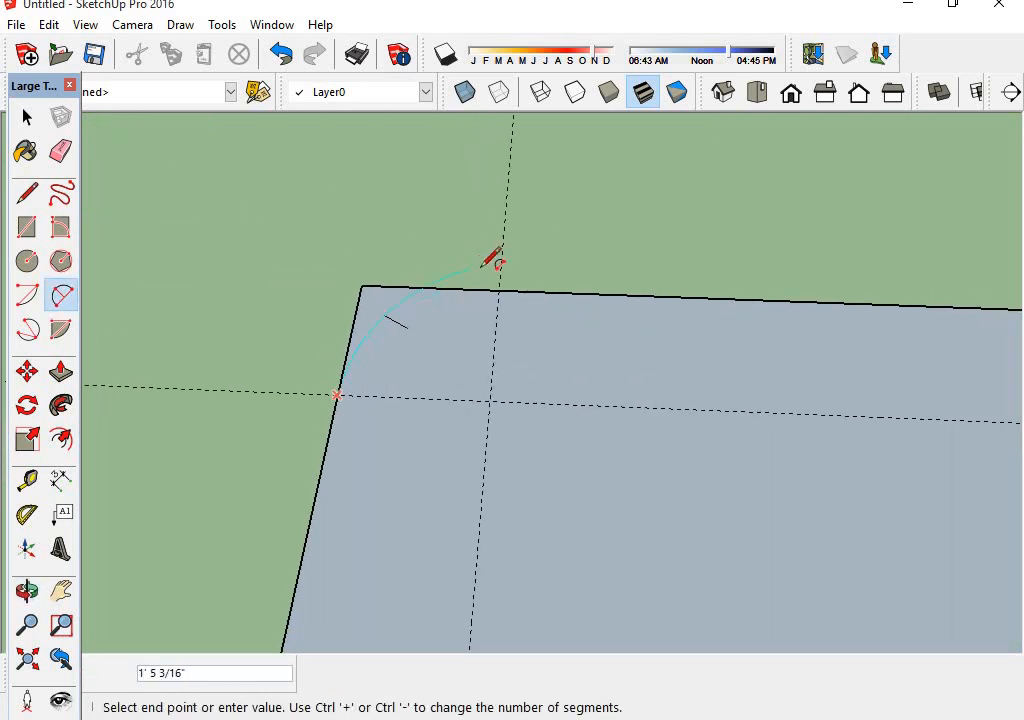
pyautogui.click(499, 289)
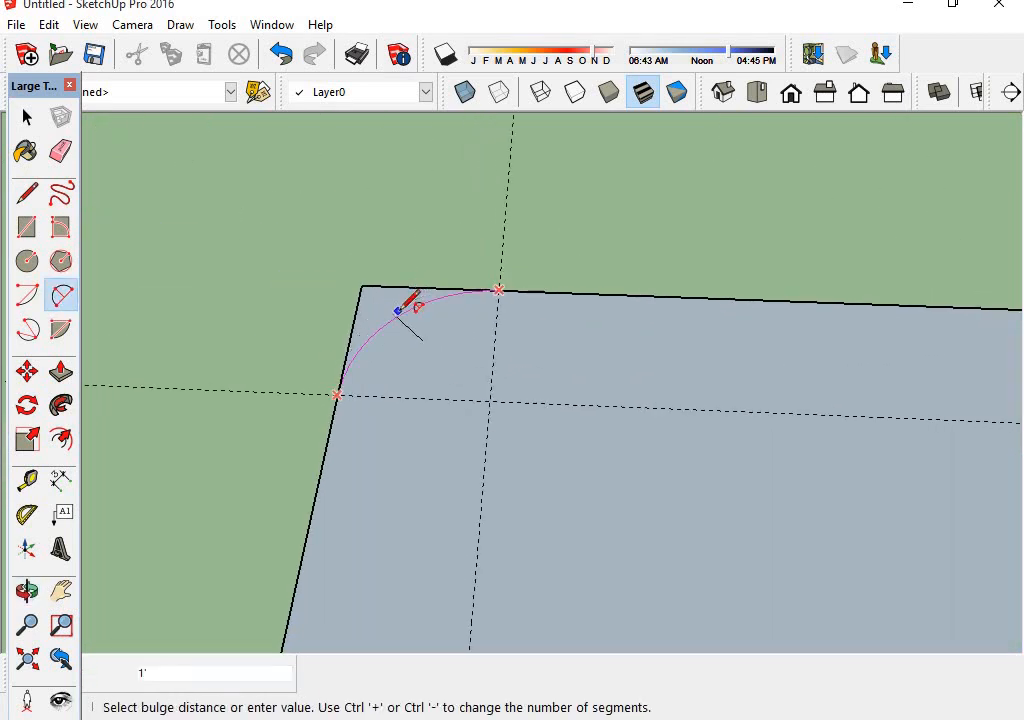
pyautogui.click(411, 299)
# Erase the two straight edge pieces outside the arc at the rectangle's back-left corner
pyautogui.scroll(-1, 471, 343)
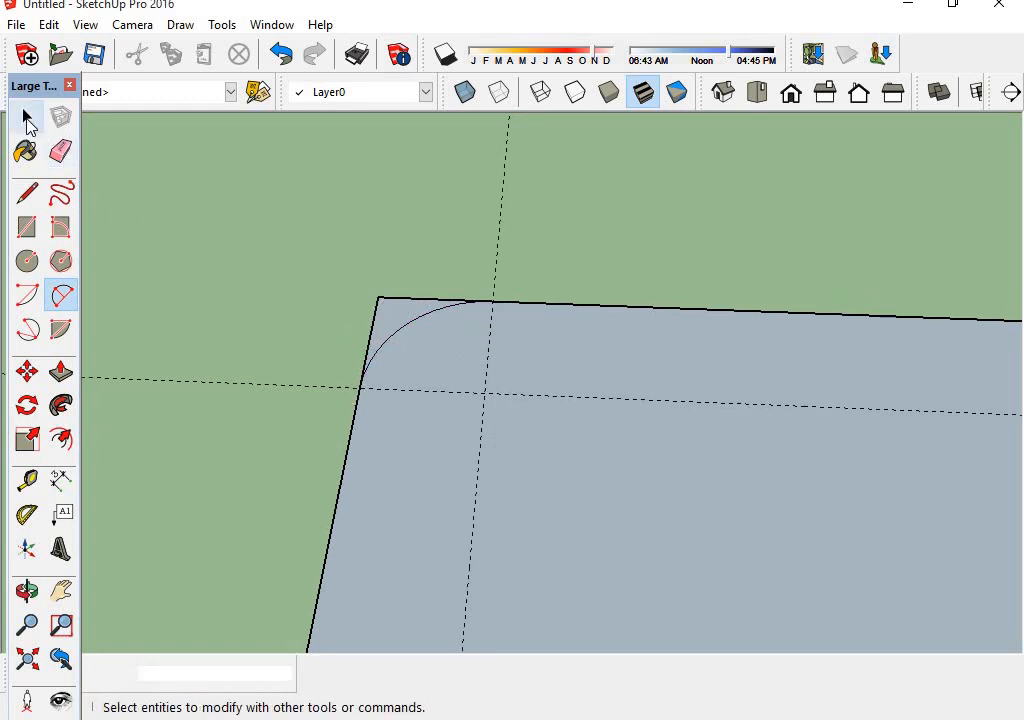
pyautogui.click(61, 152)
pyautogui.click(426, 297)
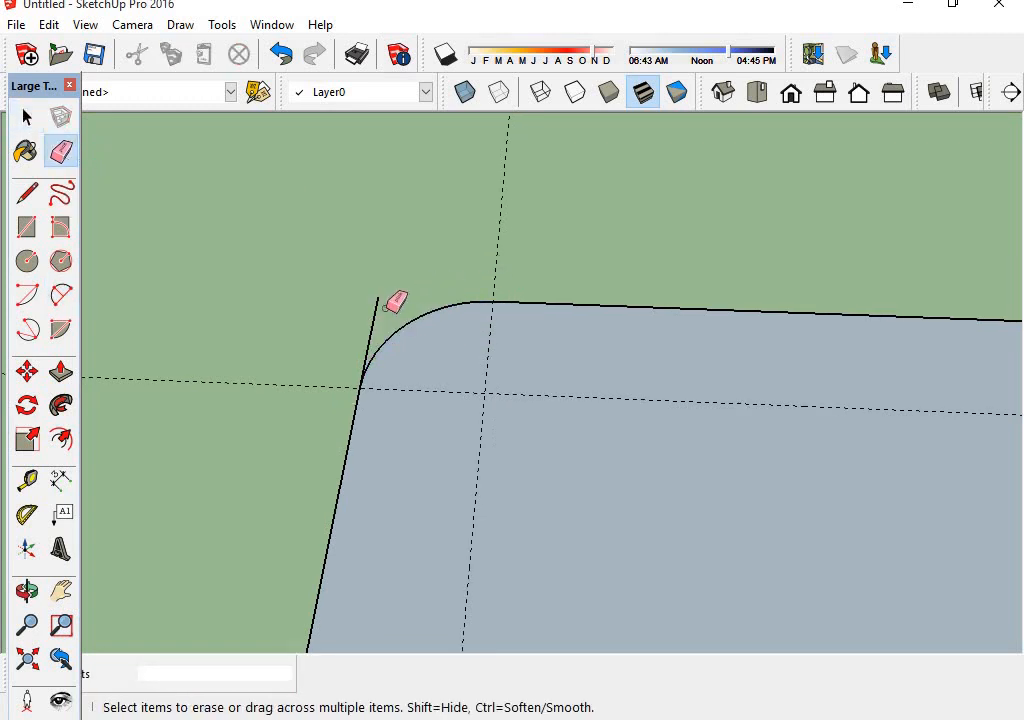
pyautogui.click(373, 302)
pyautogui.scroll(-2, 455, 440)
pyautogui.keyDown('shift'); pyautogui.moveTo(440, 413); pyautogui.dragTo(421, 128, button='middle'); pyautogui.keyUp('shift')
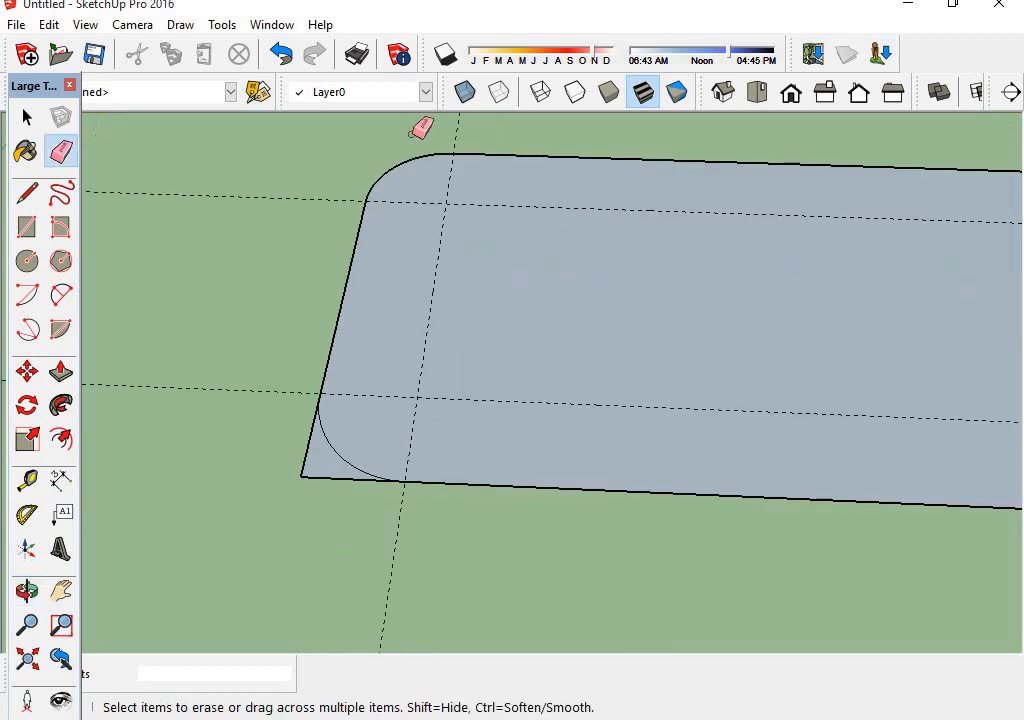
# Erase the straight edge pieces outside the arcs at the rectangle's front-left and front-right corners
pyautogui.scroll(-1, 375, 250)
pyautogui.scroll(1, 320, 411)
pyautogui.click(316, 428)
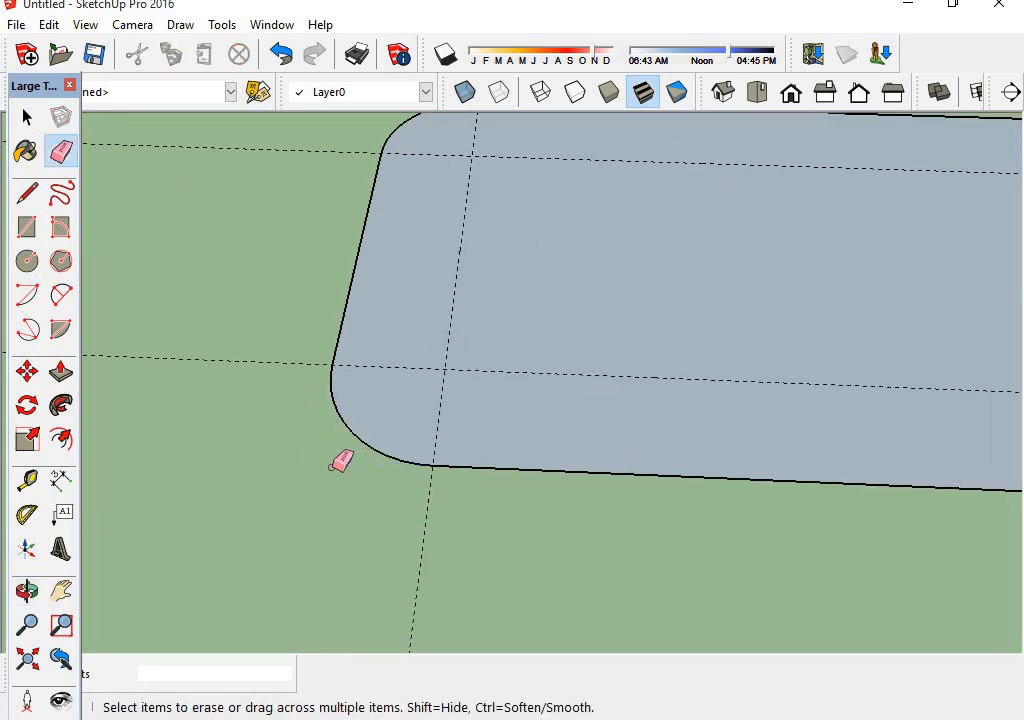
pyautogui.scroll(-3, 400, 464)
pyautogui.scroll(2, 736, 480)
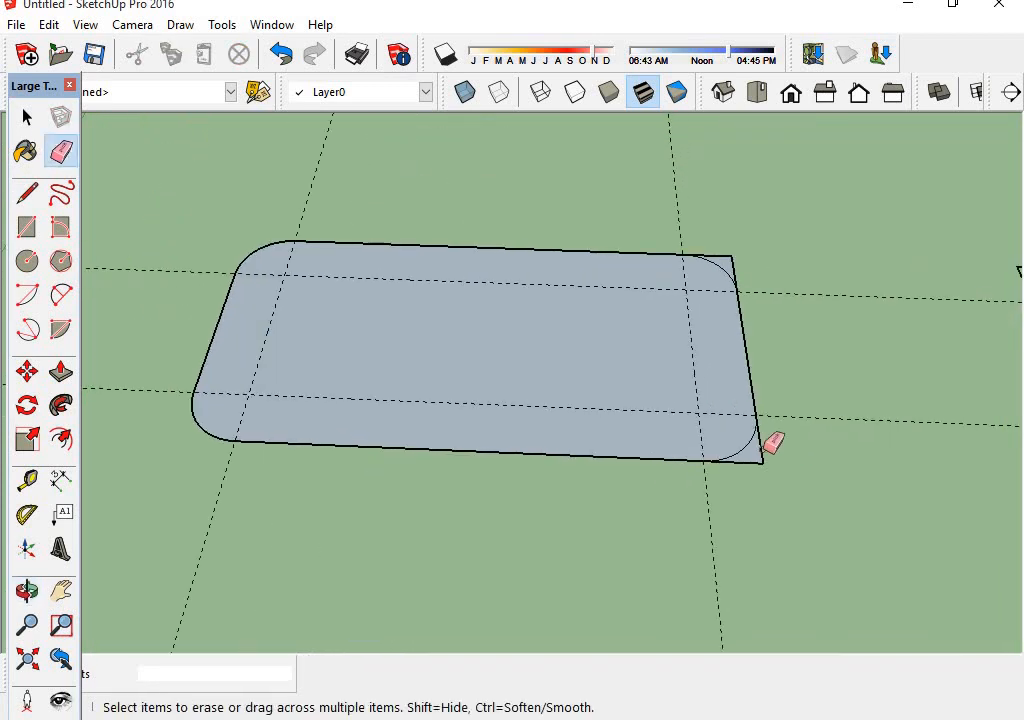
pyautogui.scroll(3, 770, 445)
pyautogui.scroll(-2, 745, 465)
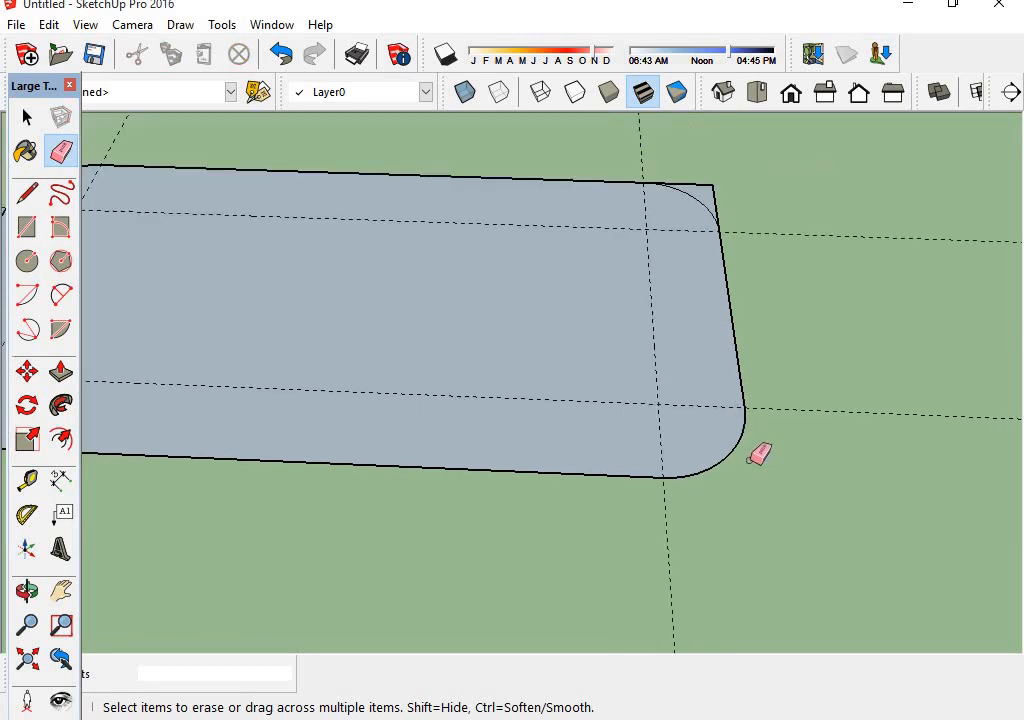
# Erase the two straight edge pieces outside the arc at the rectangle's back-right corner
pyautogui.moveTo(761, 455); pyautogui.dragTo(727, 533, button='middle')
pyautogui.scroll(2, 711, 304)
pyautogui.scroll(2, 709, 311)
pyautogui.moveTo(709, 311)
pyautogui.mouseDown()
pyautogui.moveTo(677, 293)
pyautogui.moveTo(690, 305)
pyautogui.mouseUp()
pyautogui.moveTo(706, 338); pyautogui.dragTo(743, 359)
pyautogui.scroll(-2, 789, 448)
pyautogui.scroll(-2, 789, 448)
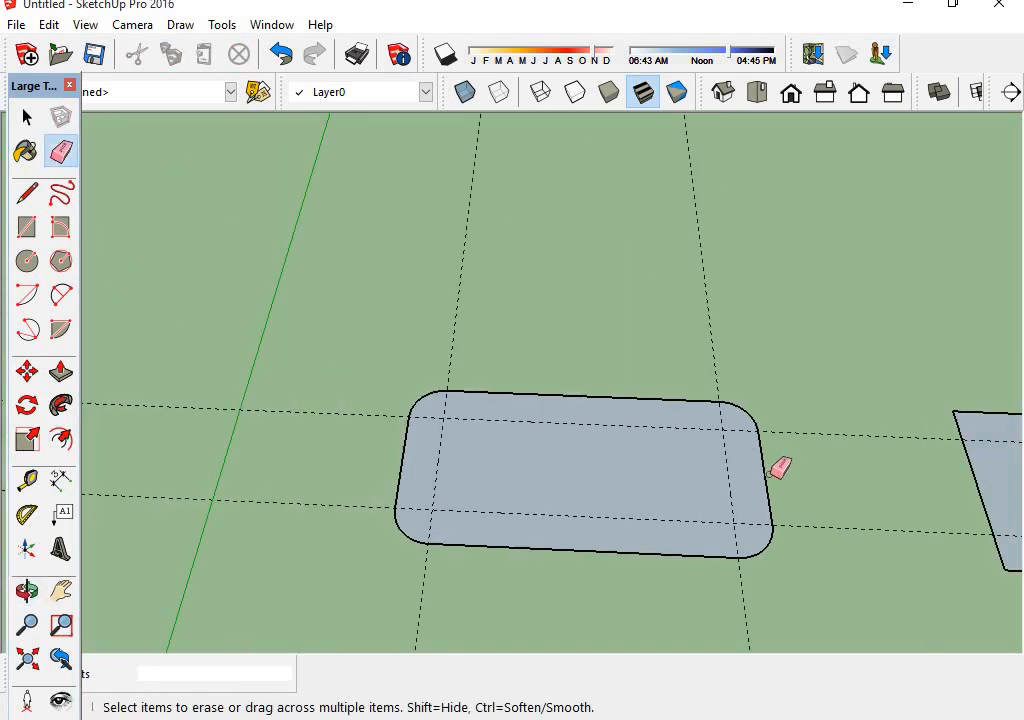
# Delete all the construction guides from the model
pyautogui.moveTo(869, 466); pyautogui.dragTo(648, 377, button='middle')
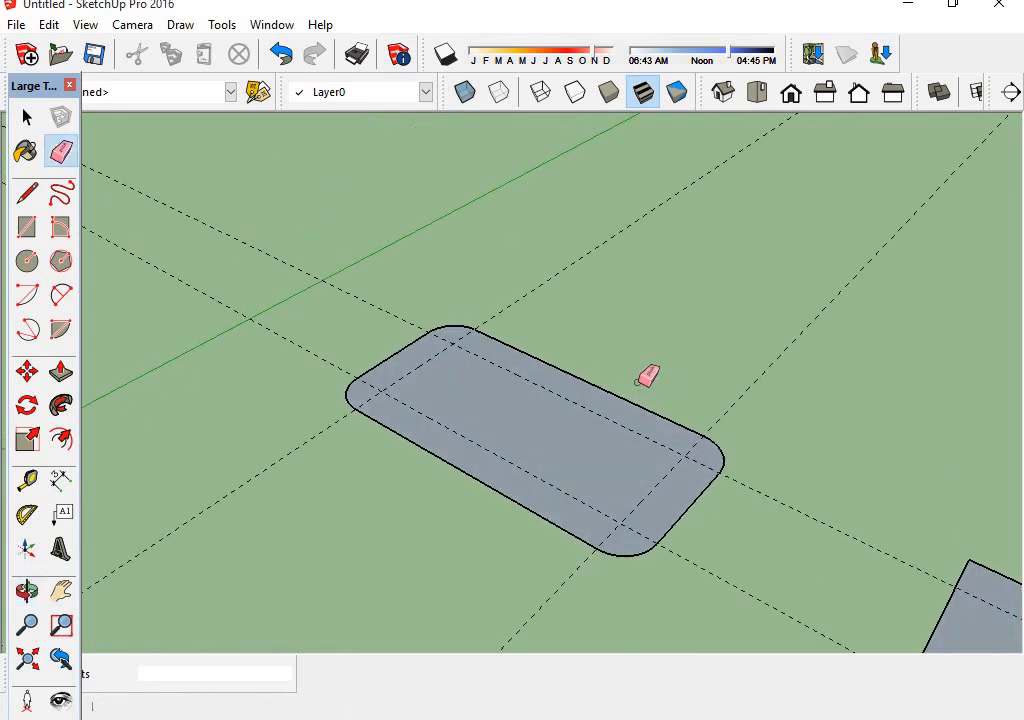
pyautogui.click(49, 25)
pyautogui.click(146, 212)
pyautogui.moveTo(464, 407); pyautogui.dragTo(530, 445, button='middle')
pyautogui.click(27, 117)
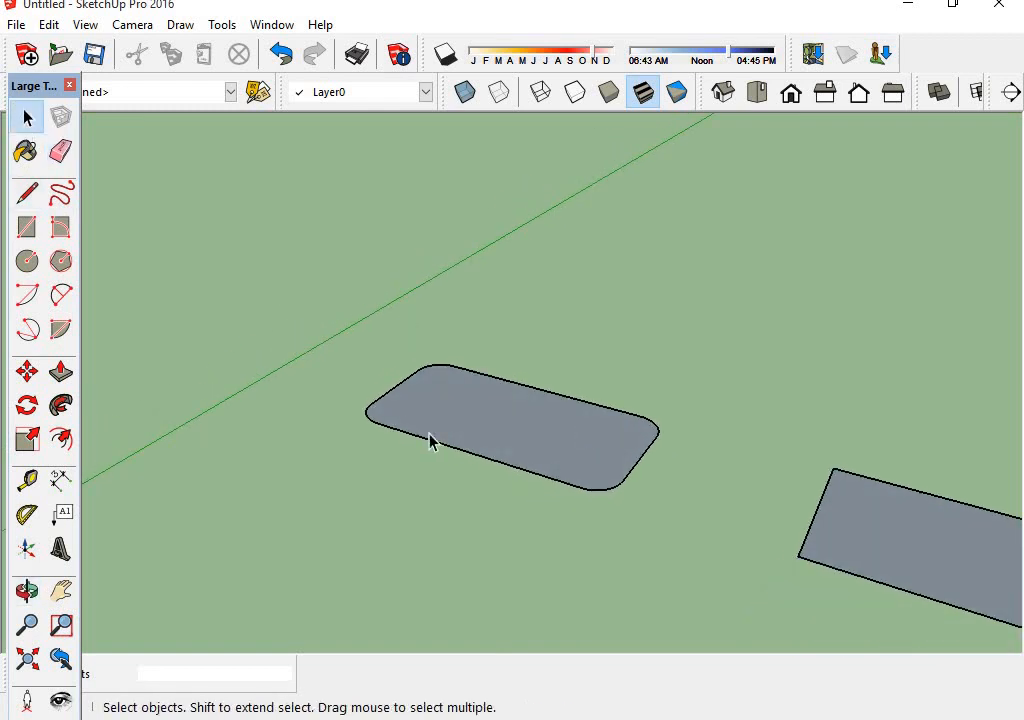
# Draw an upright rectangle about 5 5/8" wide and 1' 4" high from the origin, standing along the red axis
pyautogui.moveTo(430, 442); pyautogui.dragTo(549, 519, button='middle')
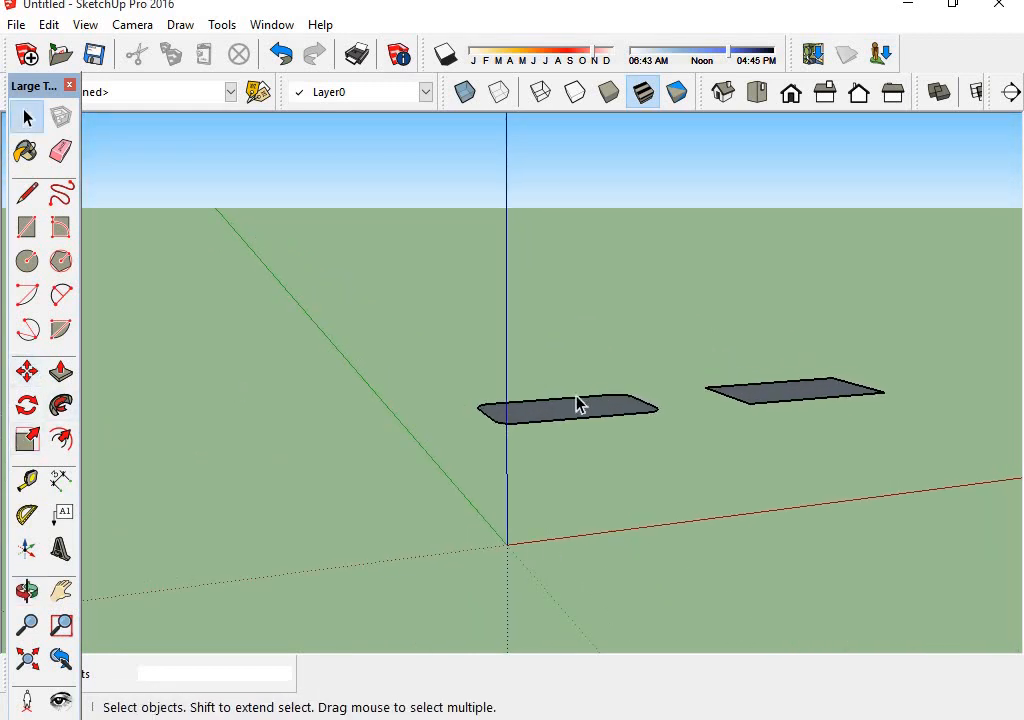
pyautogui.scroll(2, 578, 404)
pyautogui.moveTo(599, 466); pyautogui.dragTo(683, 522, button='middle')
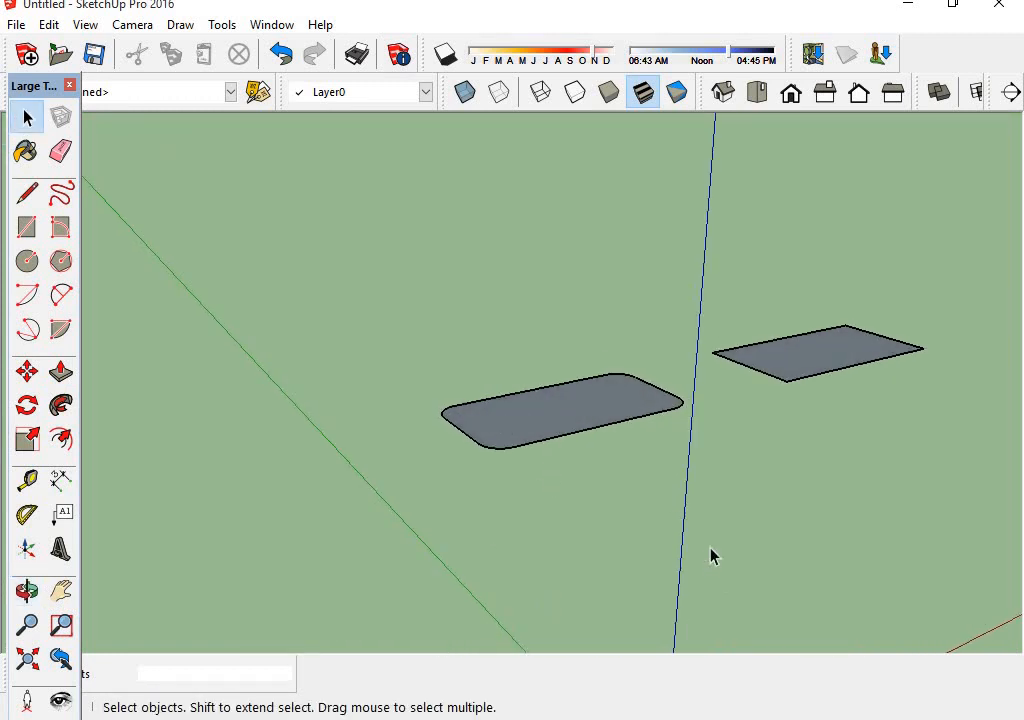
pyautogui.moveTo(712, 538); pyautogui.dragTo(642, 393, button='middle')
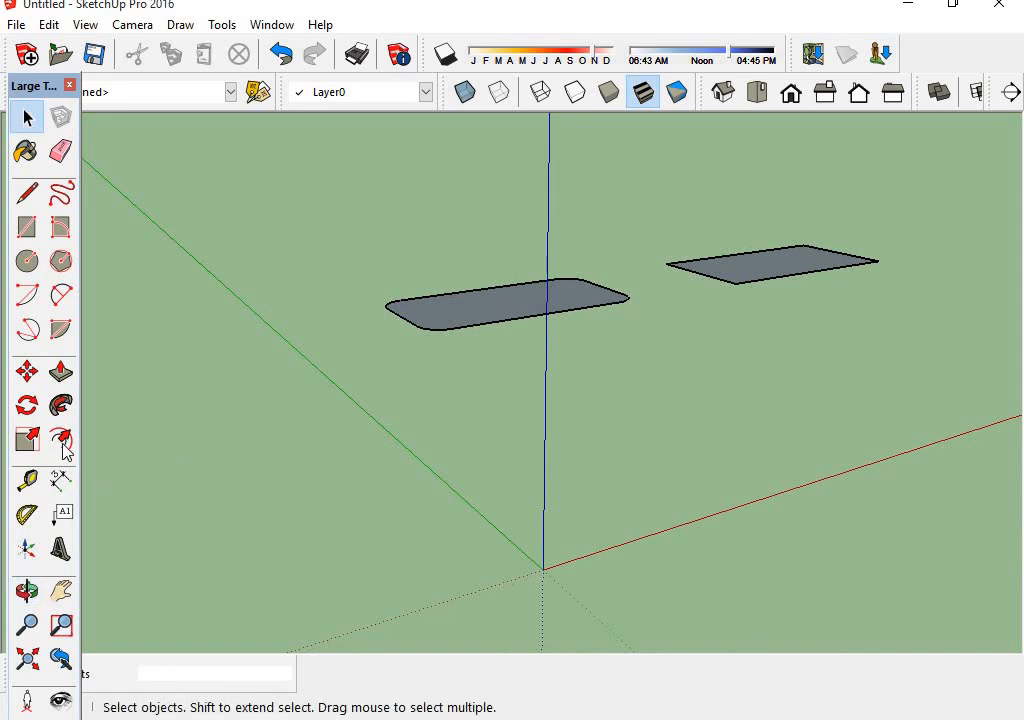
pyautogui.click(27, 227)
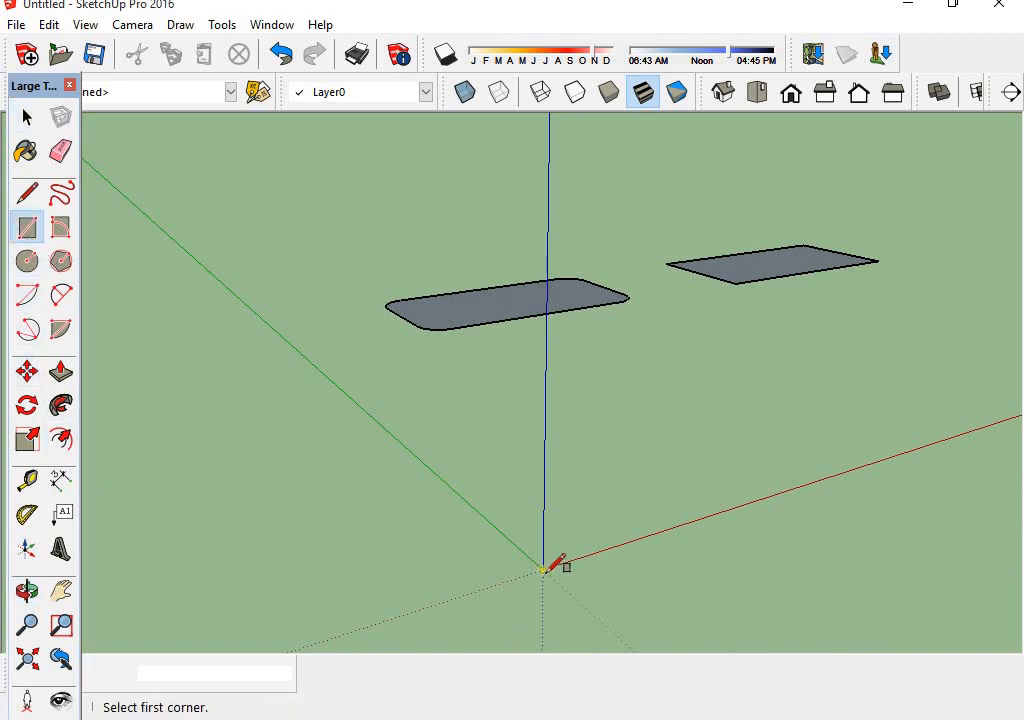
pyautogui.click(543, 570)
pyautogui.moveTo(633, 542); pyautogui.dragTo(449, 472, button='middle')
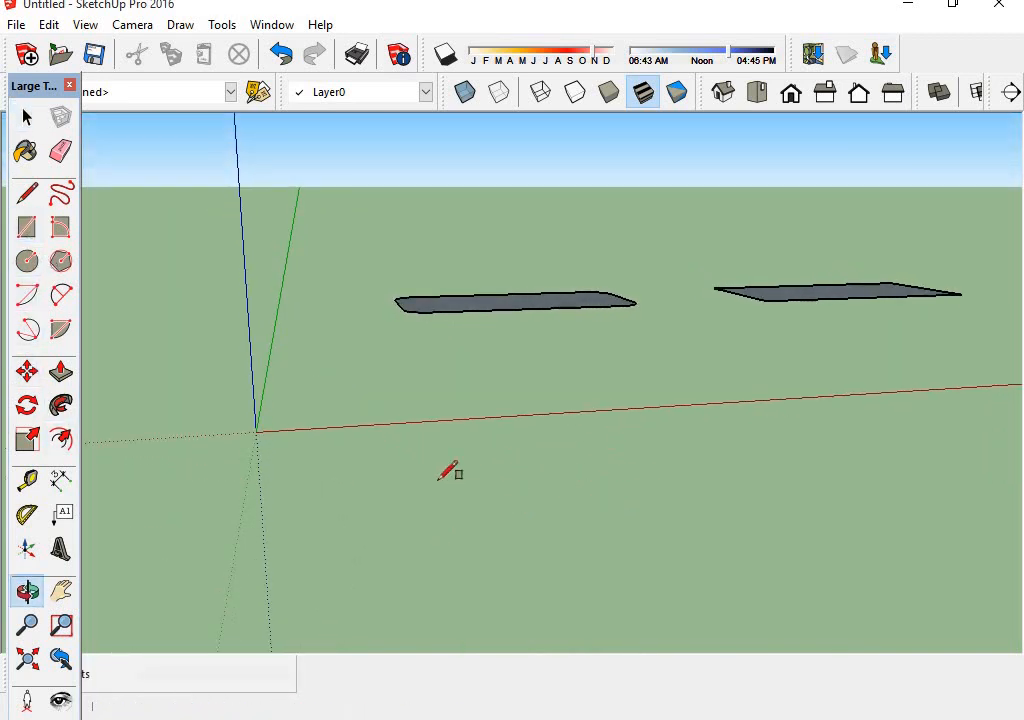
pyautogui.moveTo(295, 400); pyautogui.dragTo(393, 295, button='middle')
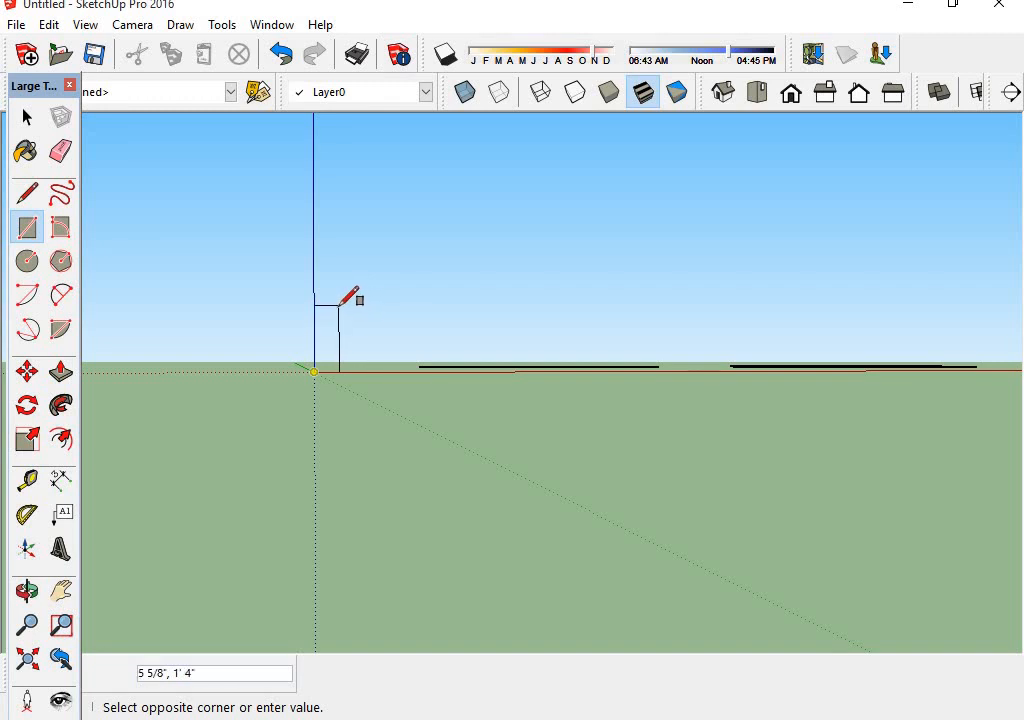
pyautogui.click(339, 304)
pyautogui.moveTo(343, 334); pyautogui.dragTo(400, 423, button='middle')
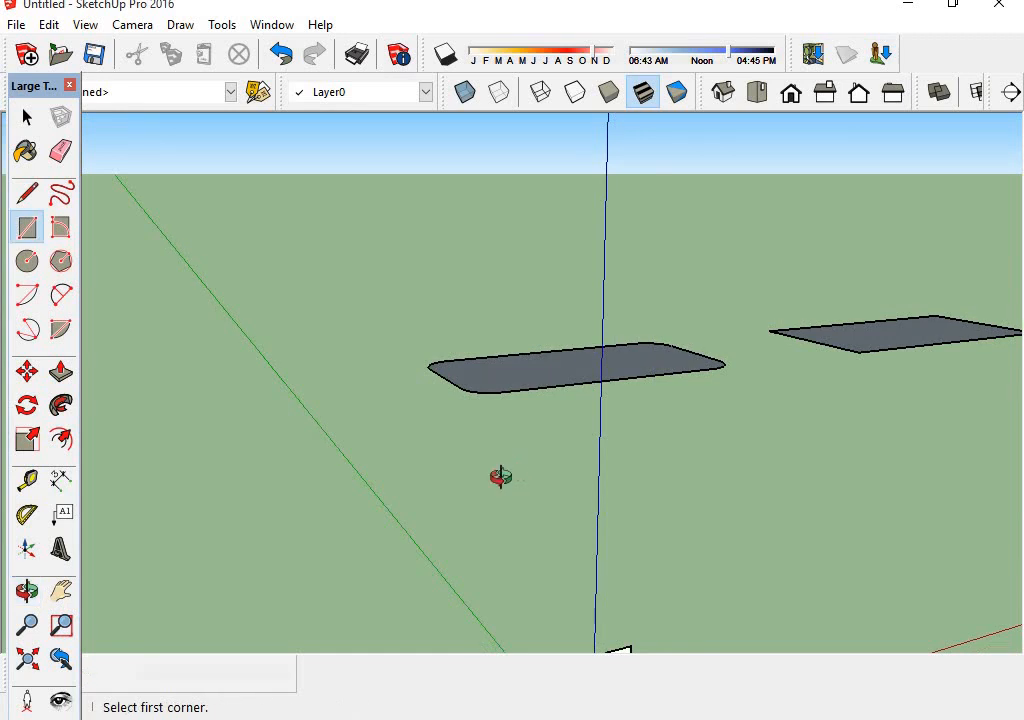
pyautogui.moveTo(500, 477); pyautogui.dragTo(441, 293, button='middle')
pyautogui.scroll(3, 485, 347)
pyautogui.click(27, 118)
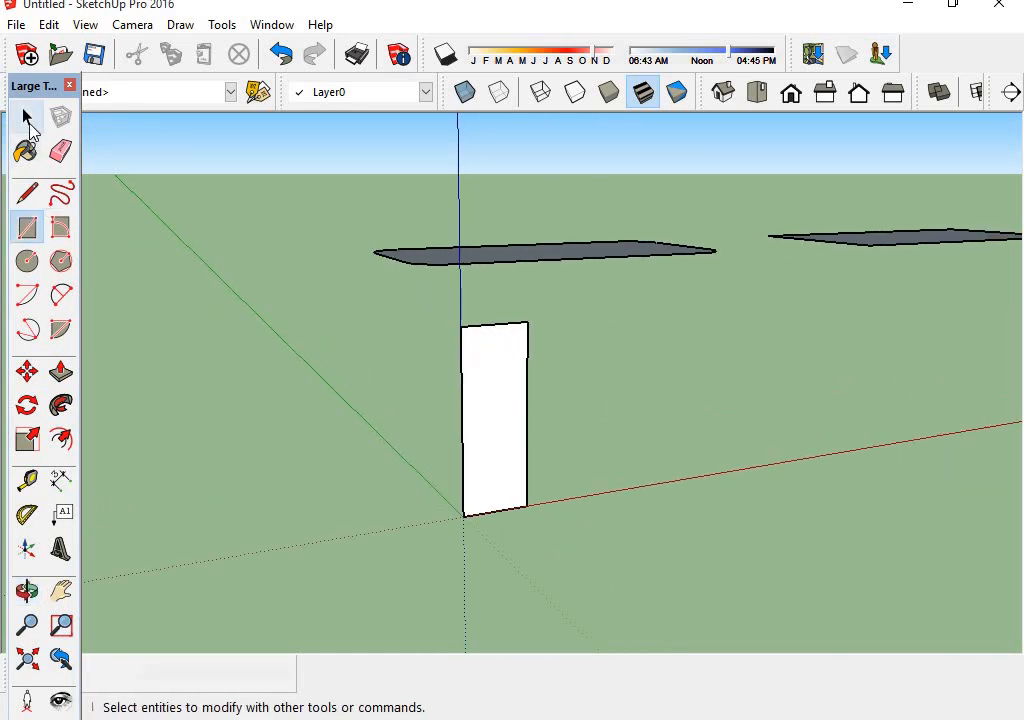
pyautogui.click(27, 480)
pyautogui.scroll(2, 472, 440)
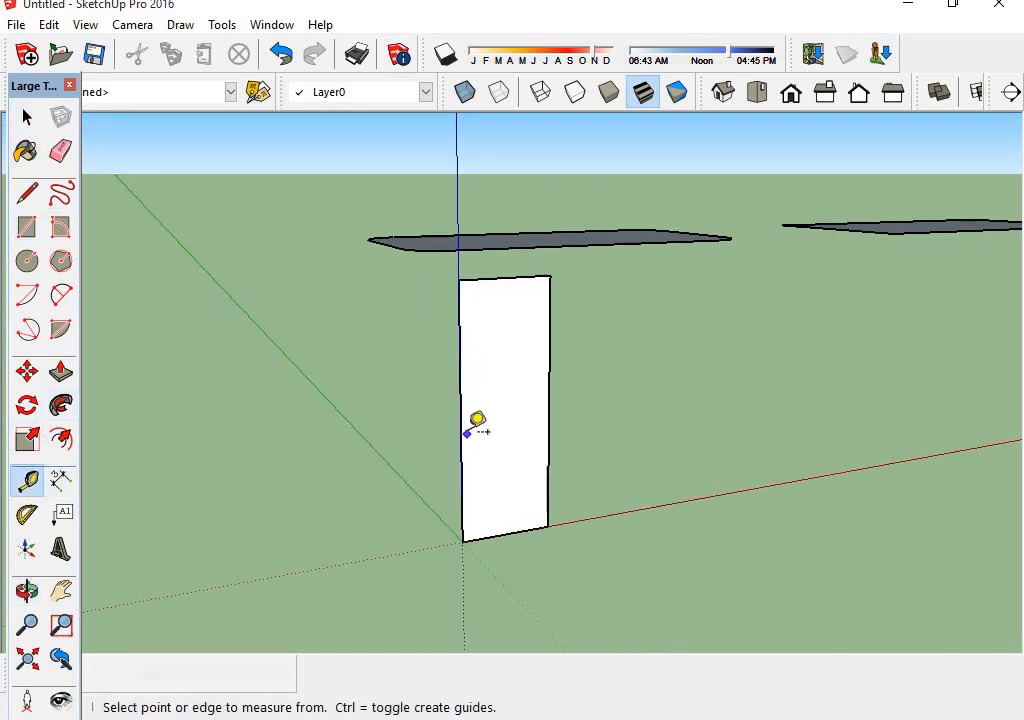
pyautogui.click(462, 415)
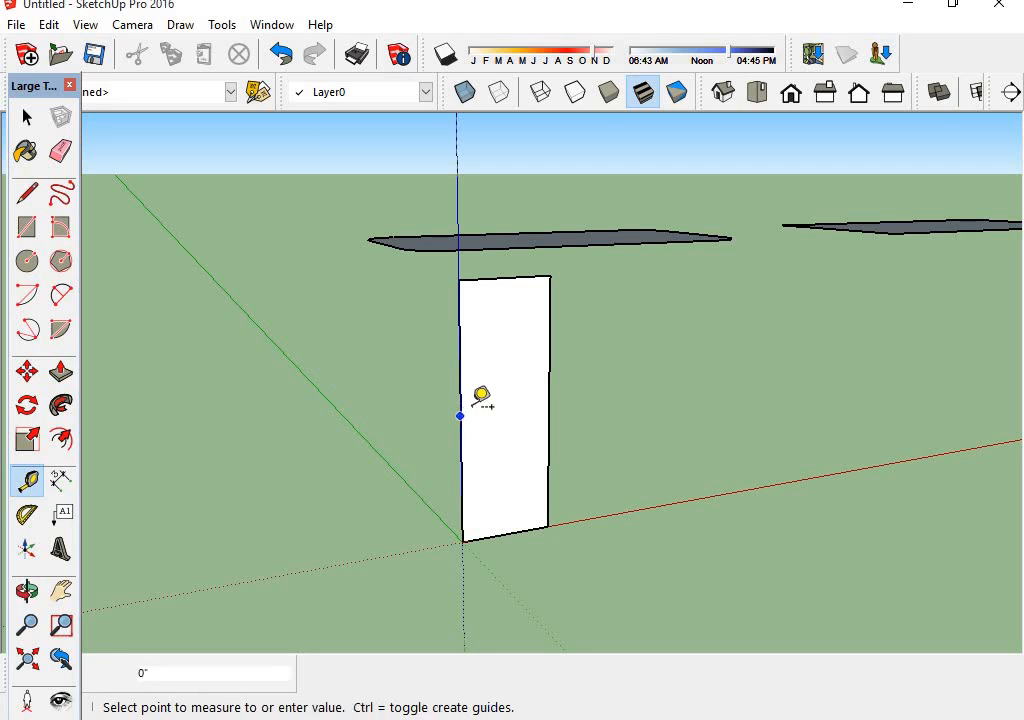
pyautogui.moveTo(482, 372); pyautogui.dragTo(530, 427, button='middle')
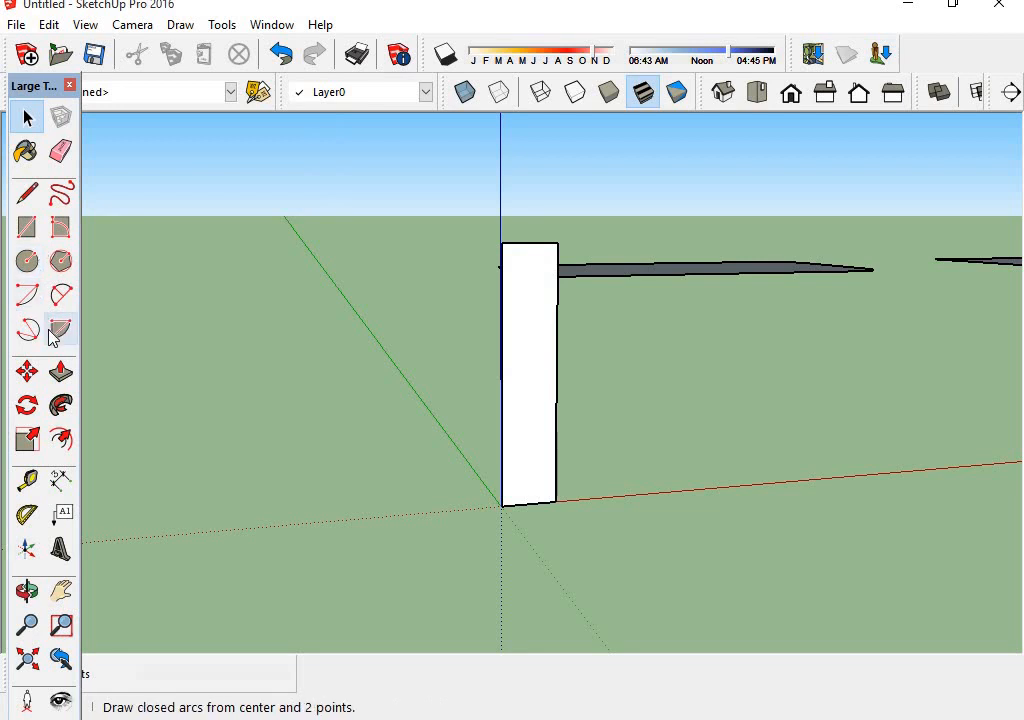
# Place a vertical guide about 1 15/16" inside the upright rectangle, measured from its right edge
pyautogui.click(28, 481)
pyautogui.scroll(5, 569, 339)
pyautogui.scroll(-4, 560, 350)
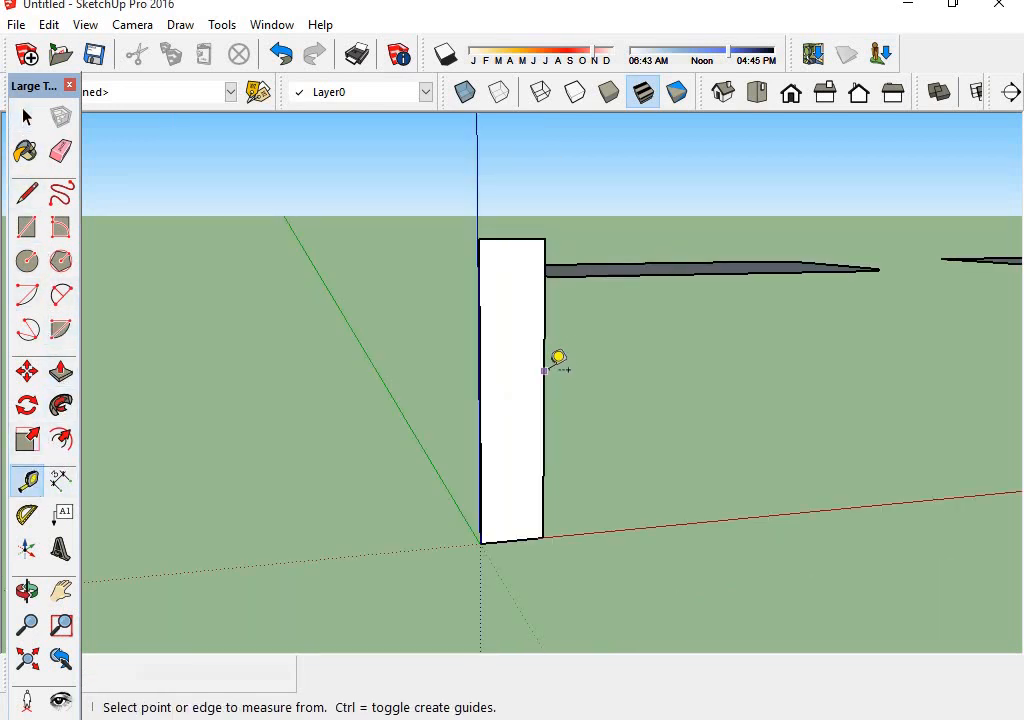
pyautogui.click(544, 371)
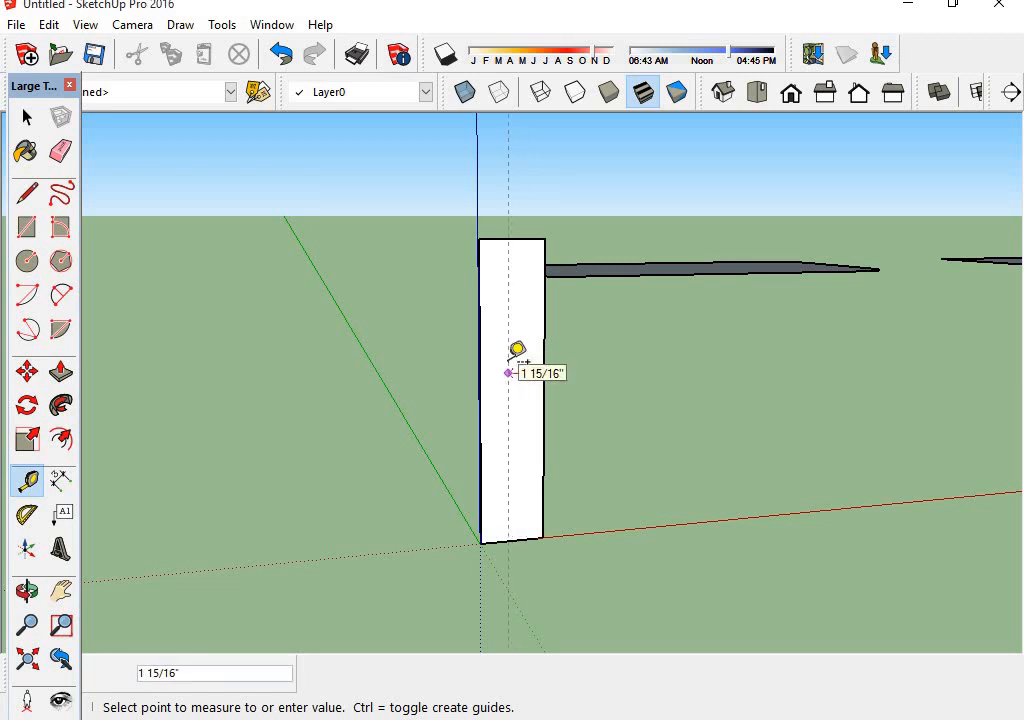
pyautogui.click(512, 358)
# Add horizontal guides on the upright rectangle 3" below its top edge and 3" above its bottom edge
pyautogui.click(525, 240)
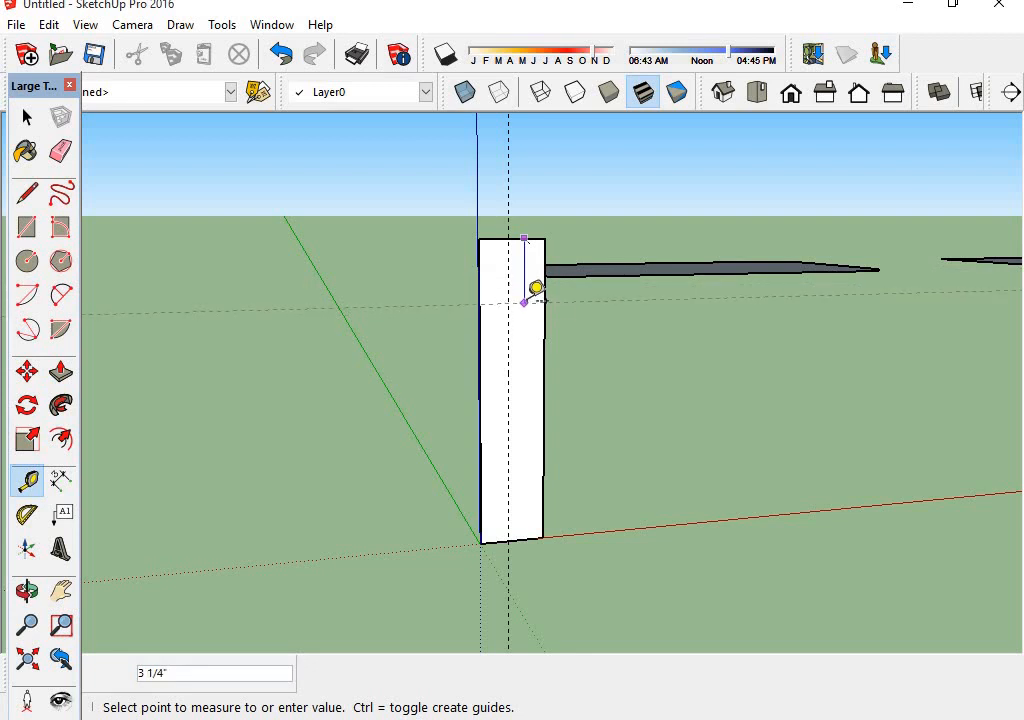
pyautogui.click(540, 290)
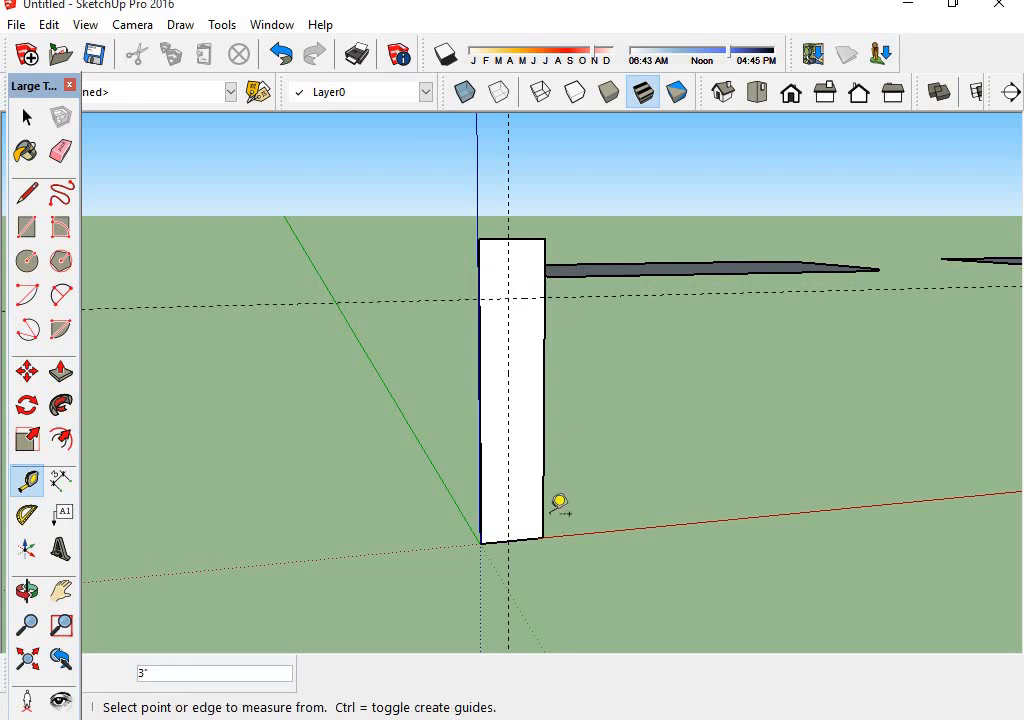
pyautogui.click(525, 538)
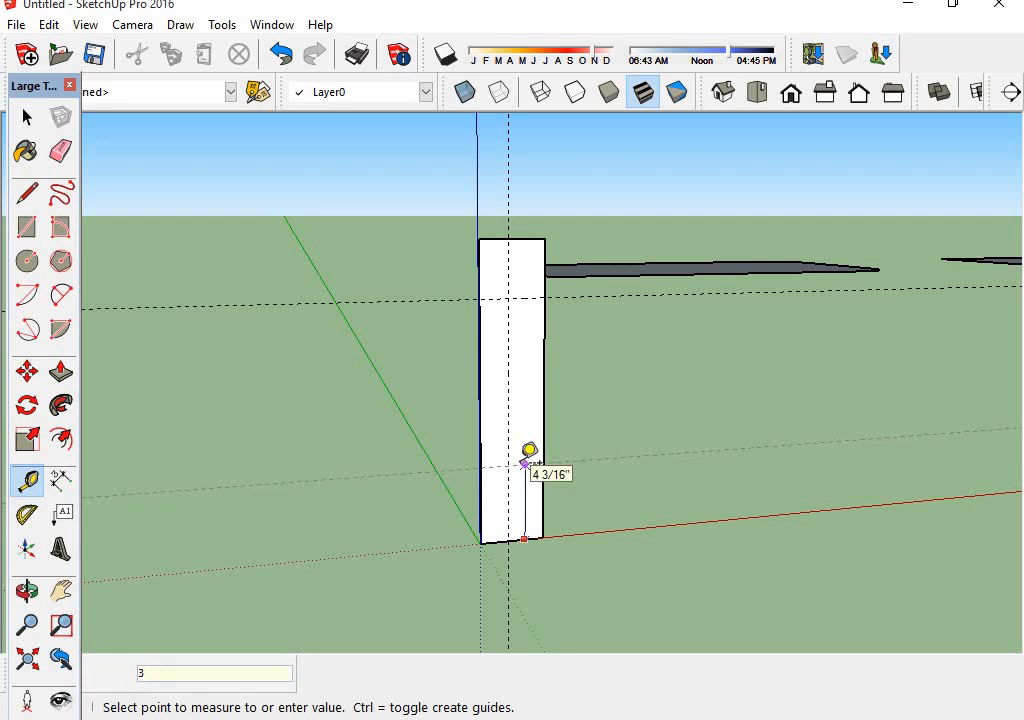
pyautogui.write('3')
pyautogui.press('Return')
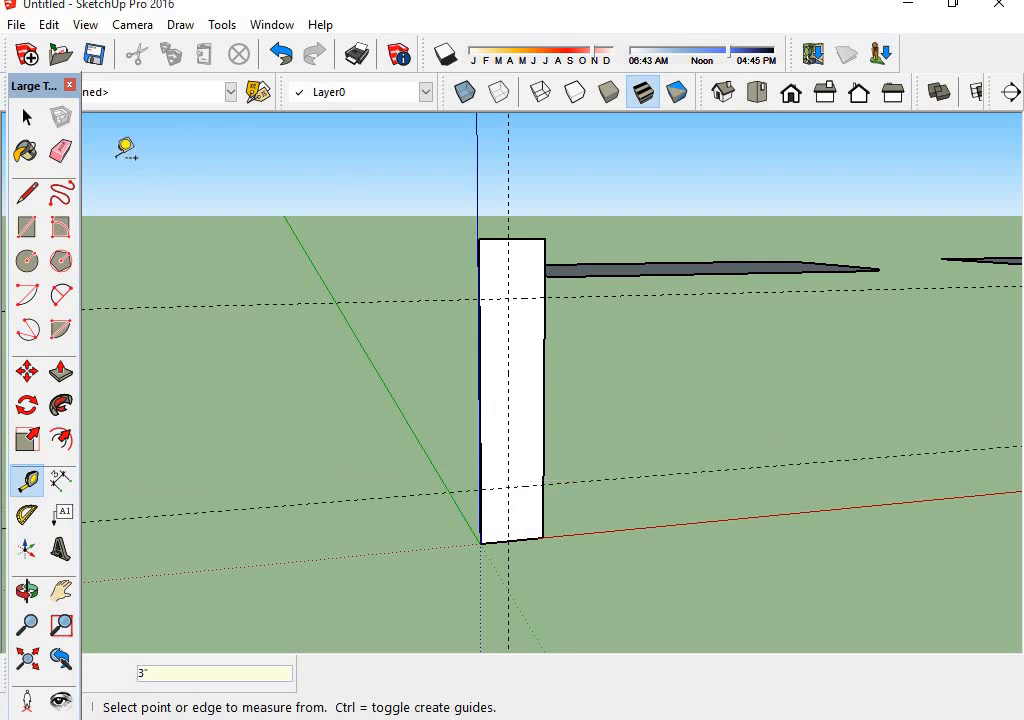
pyautogui.click(27, 117)
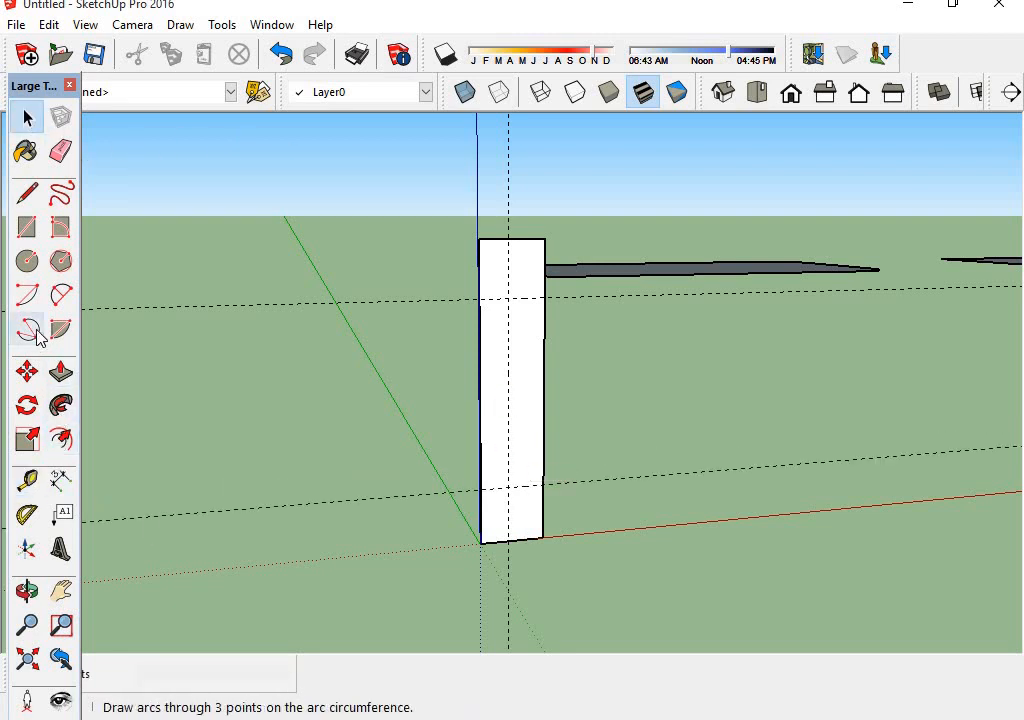
# Draw a tangent arc across the upright rectangle's top-right corner, from the vertical guide's crossing on the top edge to the right edge
pyautogui.click(61, 294)
pyautogui.scroll(3, 507, 220)
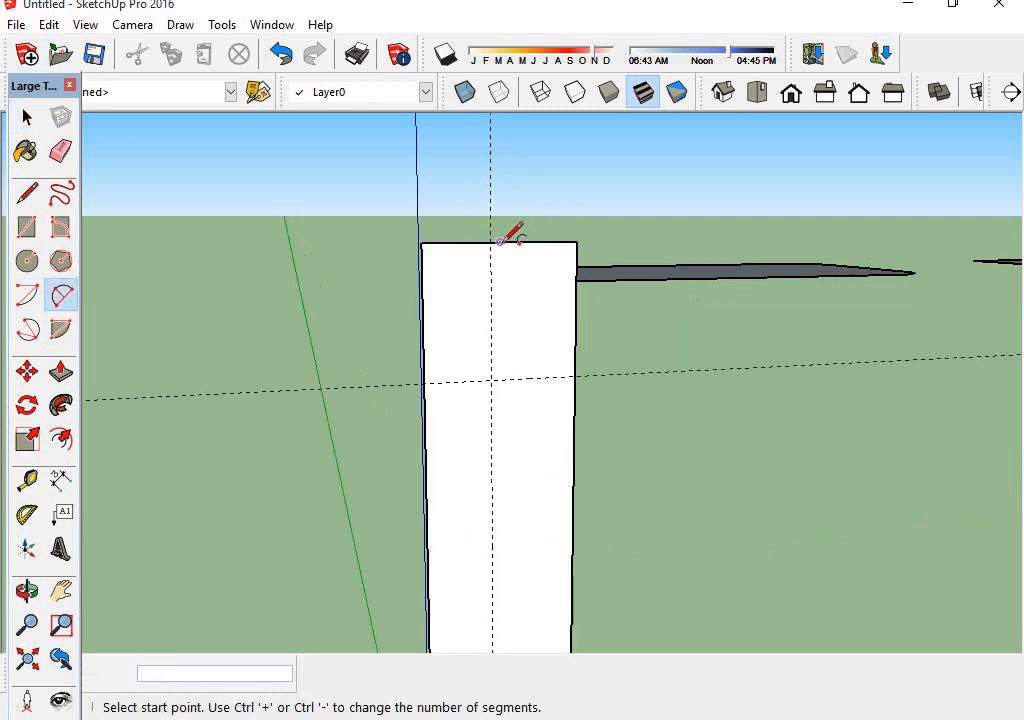
pyautogui.click(490, 242)
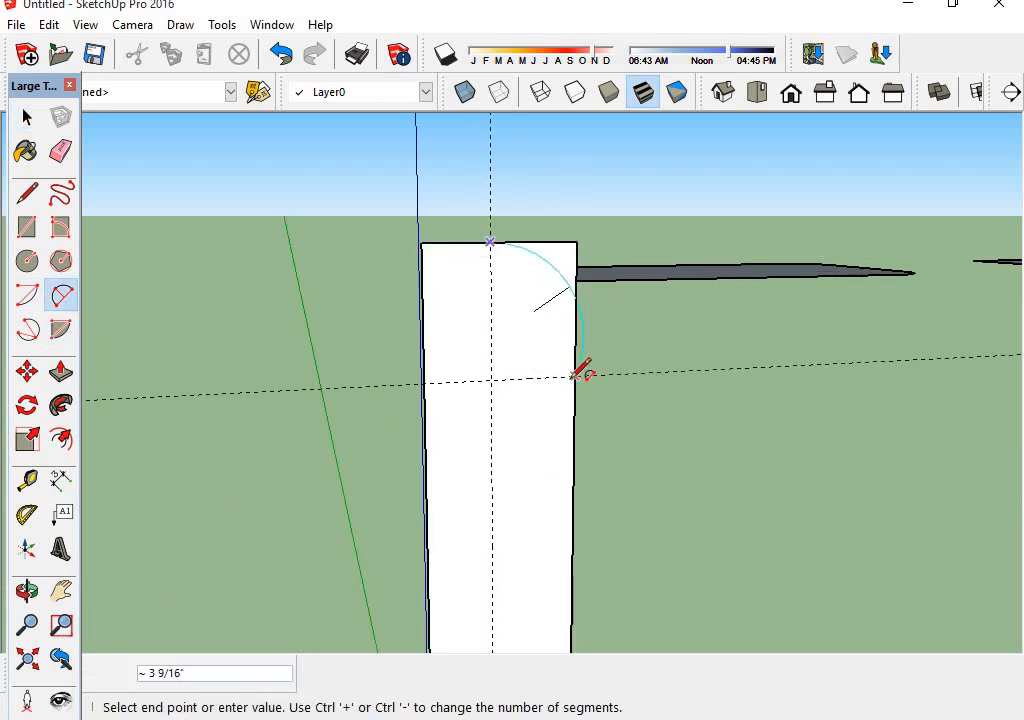
pyautogui.moveTo(574, 375); pyautogui.dragTo(631, 331, button='middle')
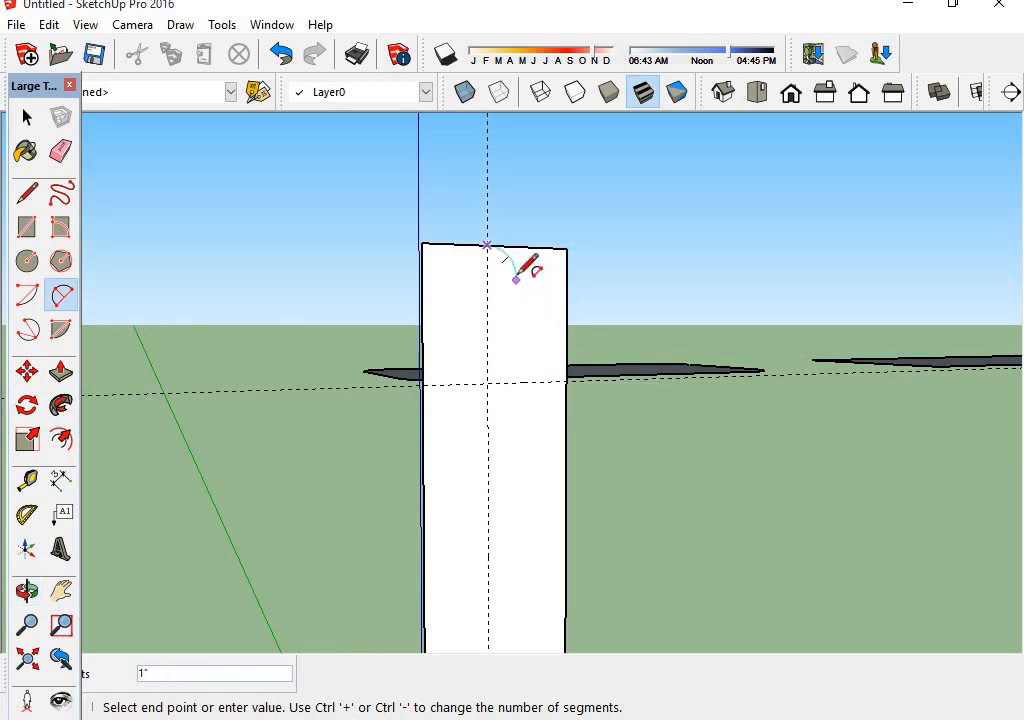
pyautogui.click(566, 333)
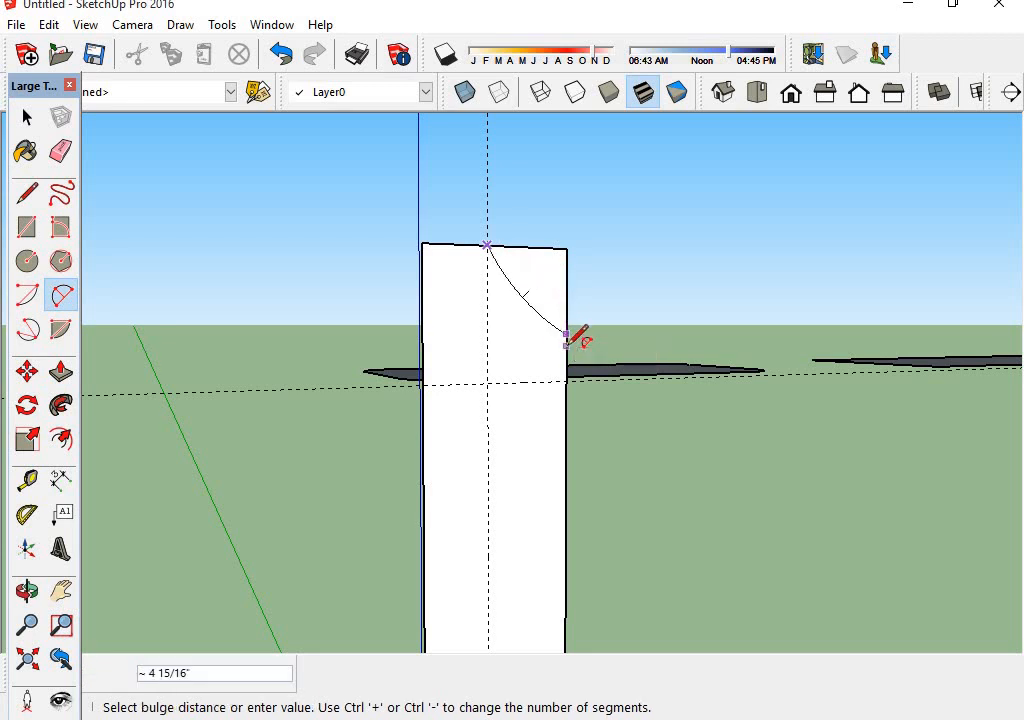
pyautogui.click(548, 262)
# Draw a tangent arc of about 1 15/16" radius across the bottom-right corner, from the vertical guide's crossing on the bottom edge to the right edge
pyautogui.scroll(-5, 585, 330)
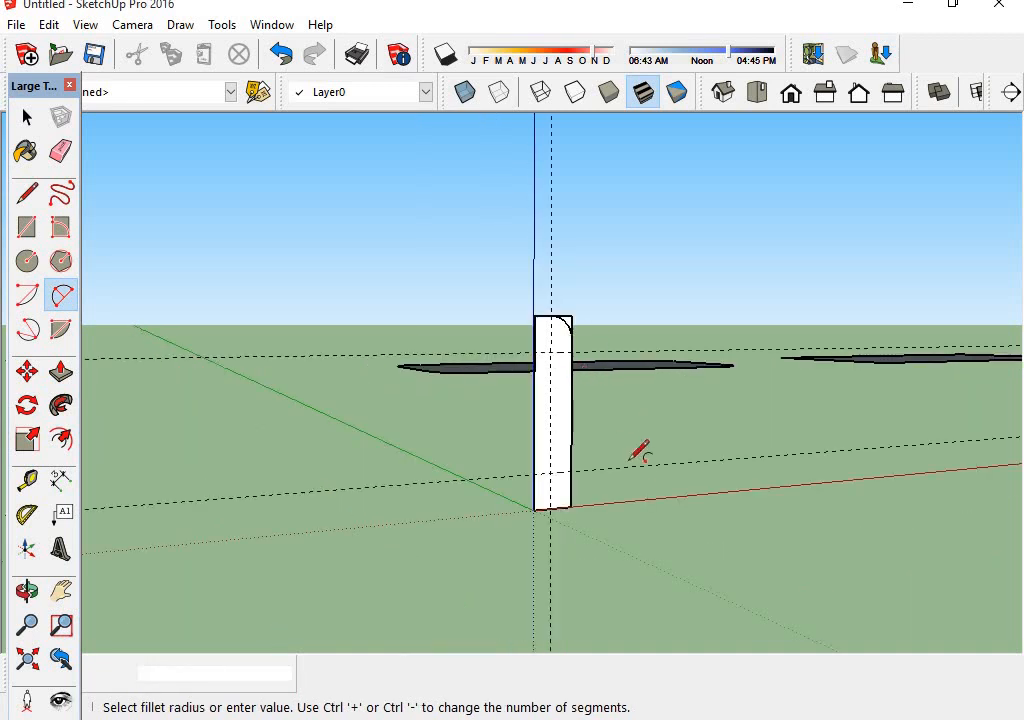
pyautogui.moveTo(634, 467); pyautogui.dragTo(603, 296, button='middle')
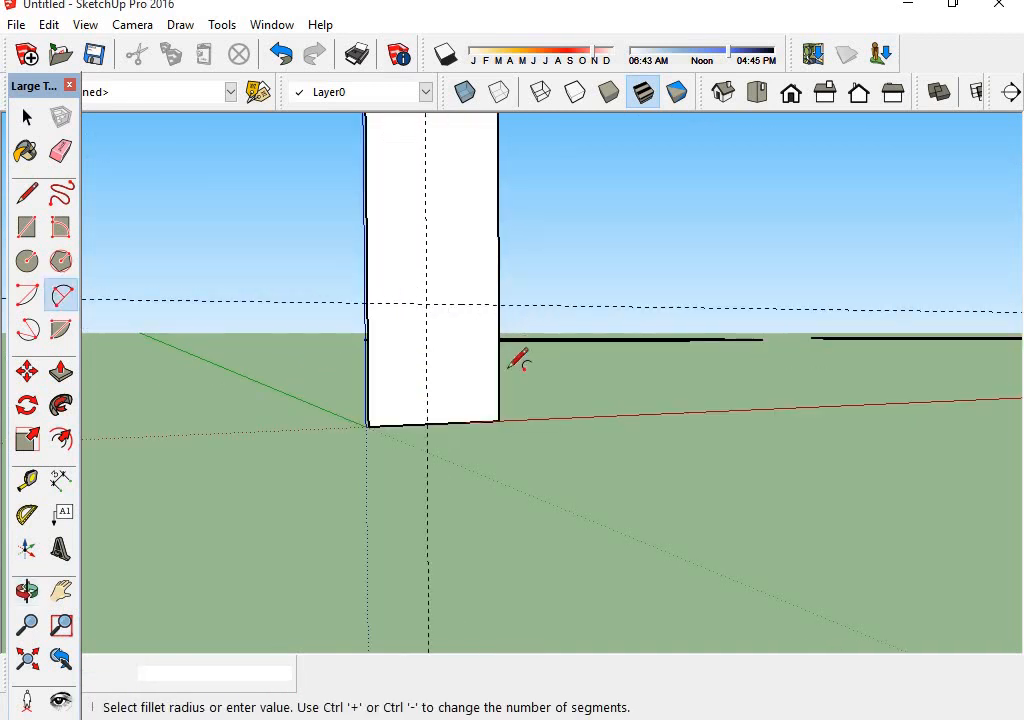
pyautogui.moveTo(511, 366); pyautogui.dragTo(459, 526, button='middle')
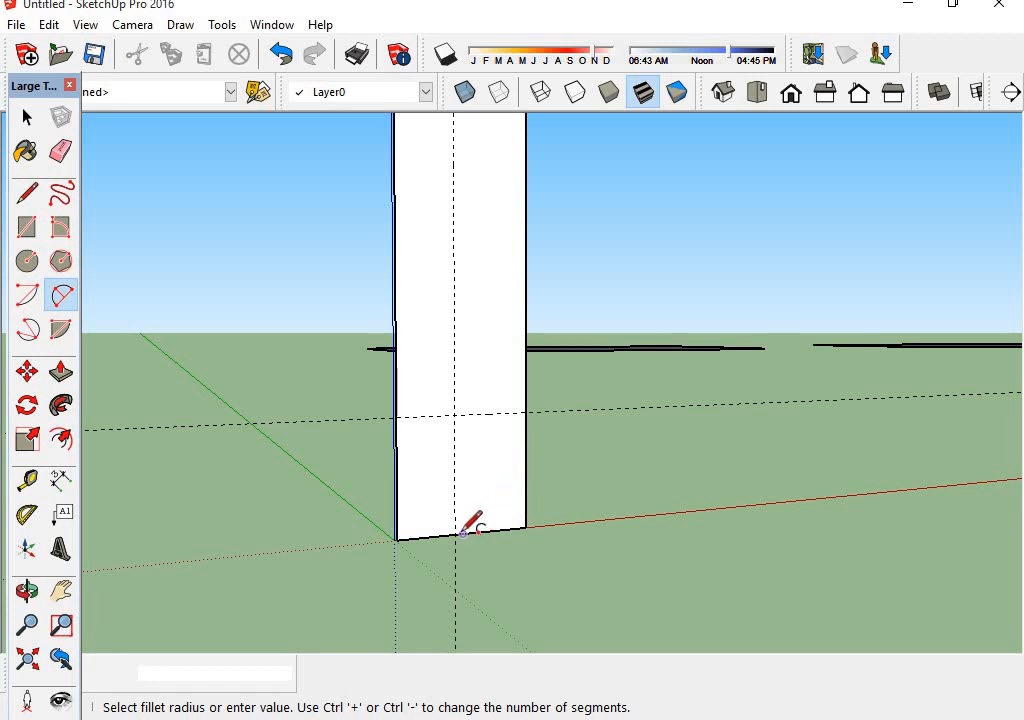
pyautogui.click(459, 534)
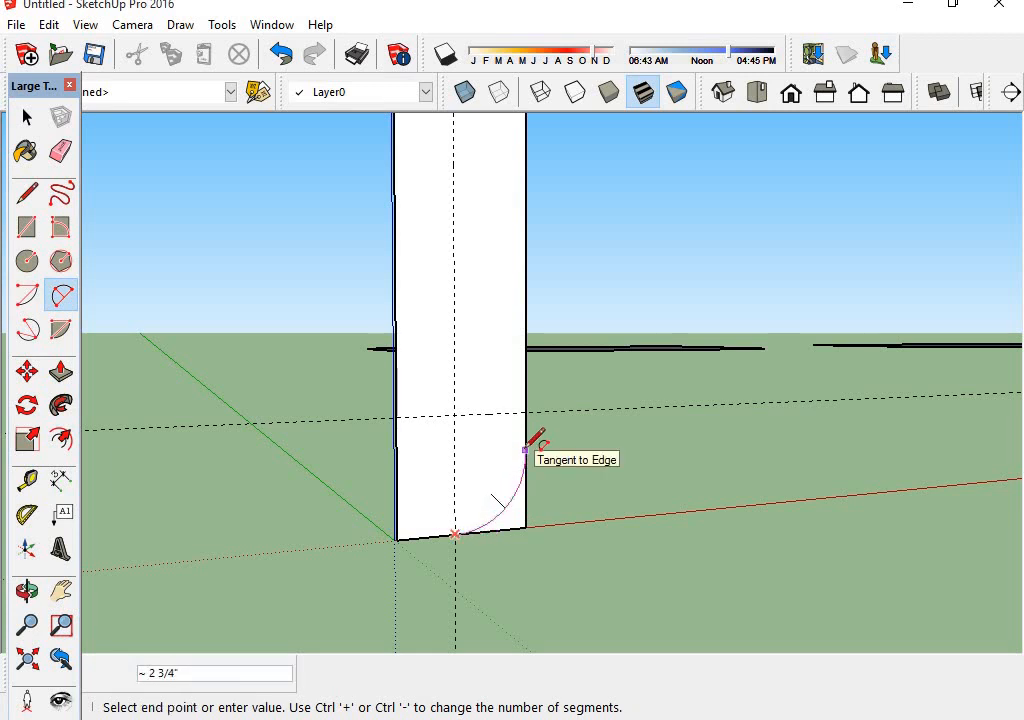
pyautogui.press('Escape')
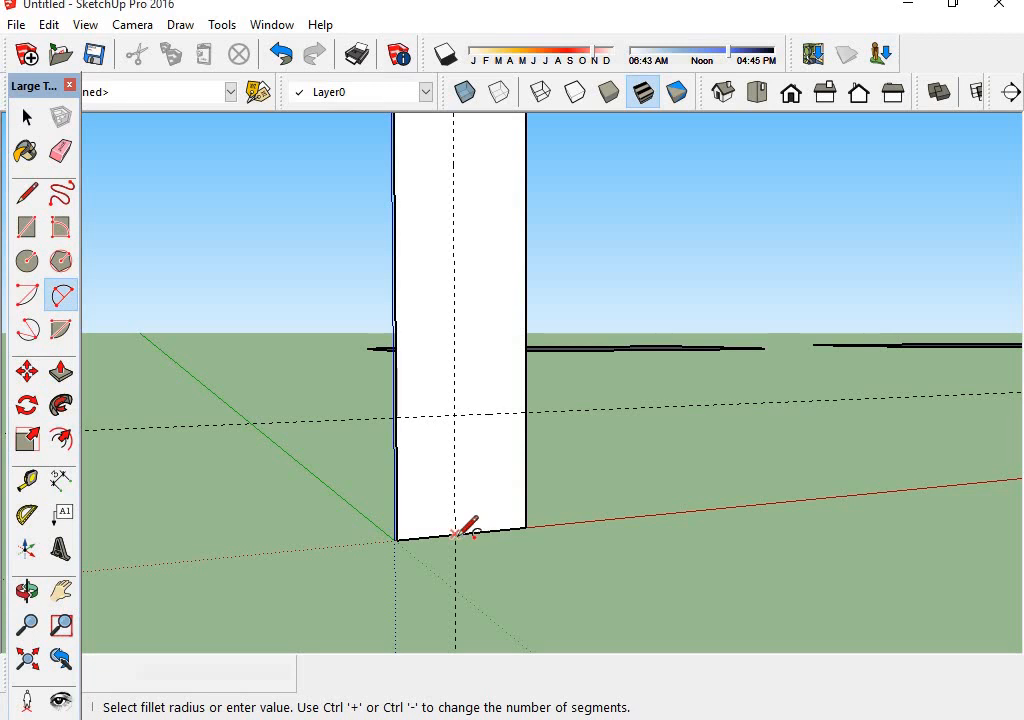
pyautogui.click(456, 534)
pyautogui.click(526, 454)
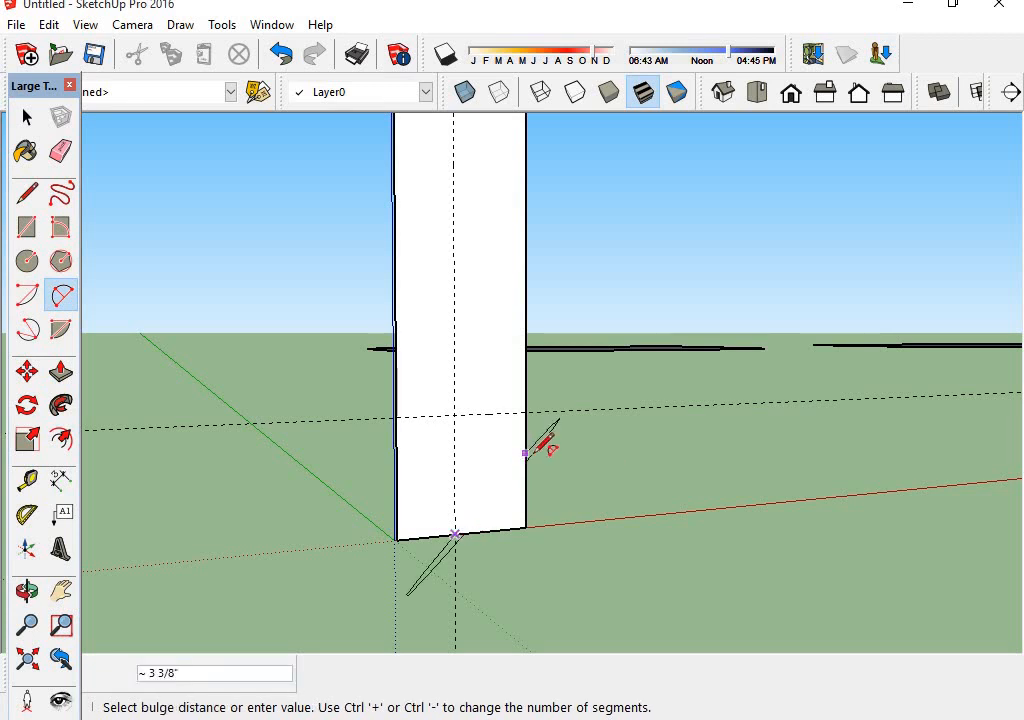
pyautogui.click(524, 463)
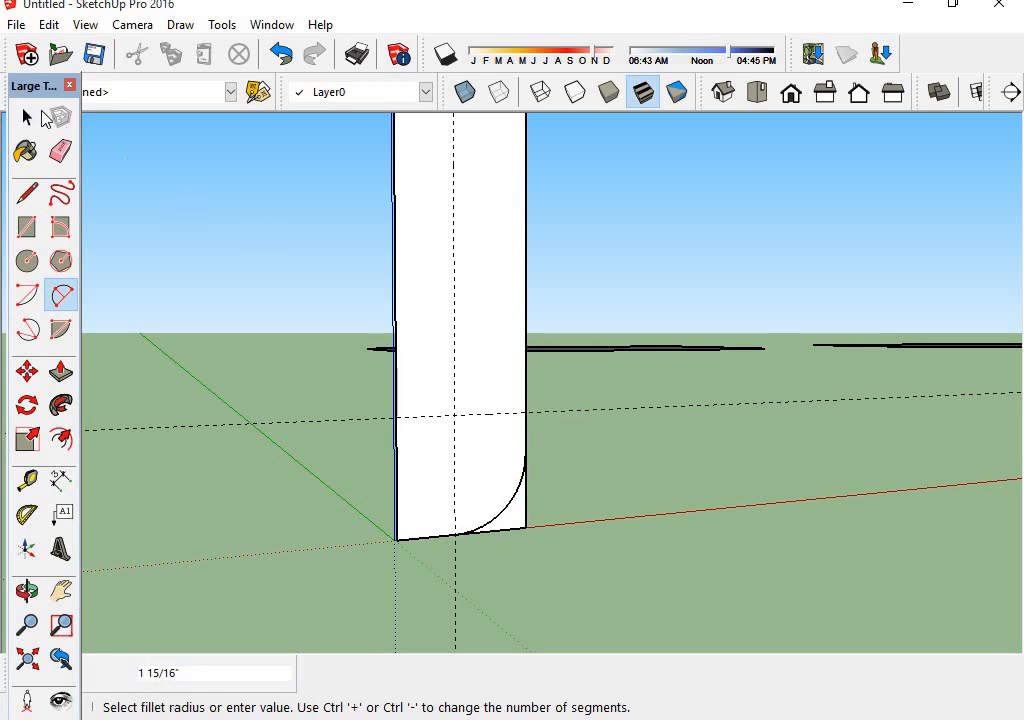
pyautogui.click(27, 117)
pyautogui.click(60, 150)
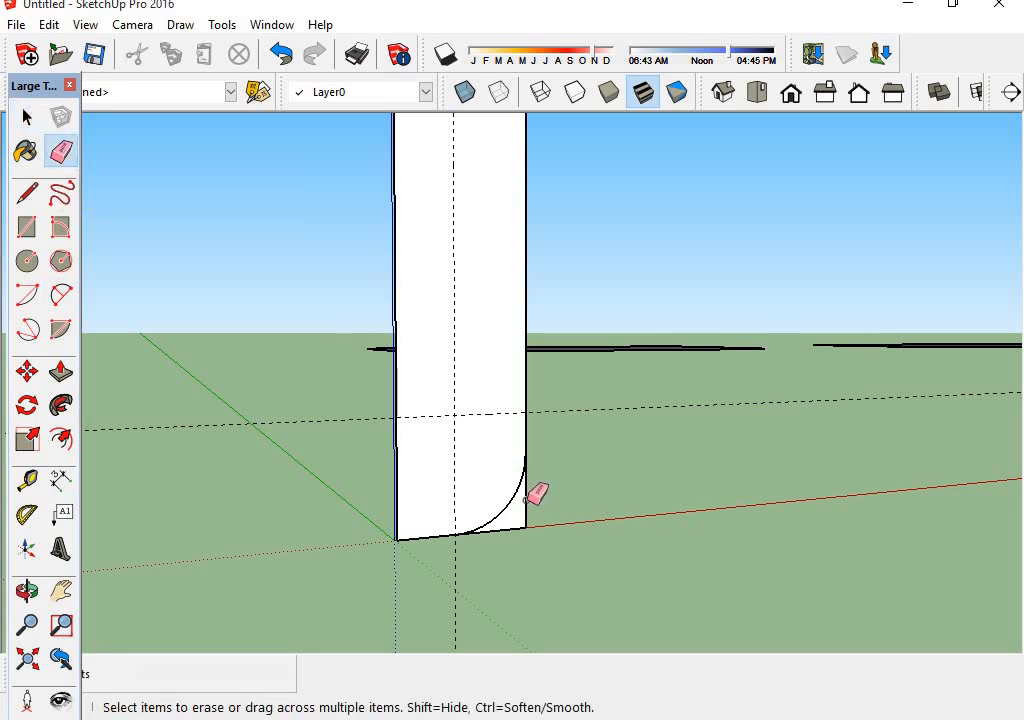
pyautogui.click(526, 500)
pyautogui.hotkey('ctrl', 'z')
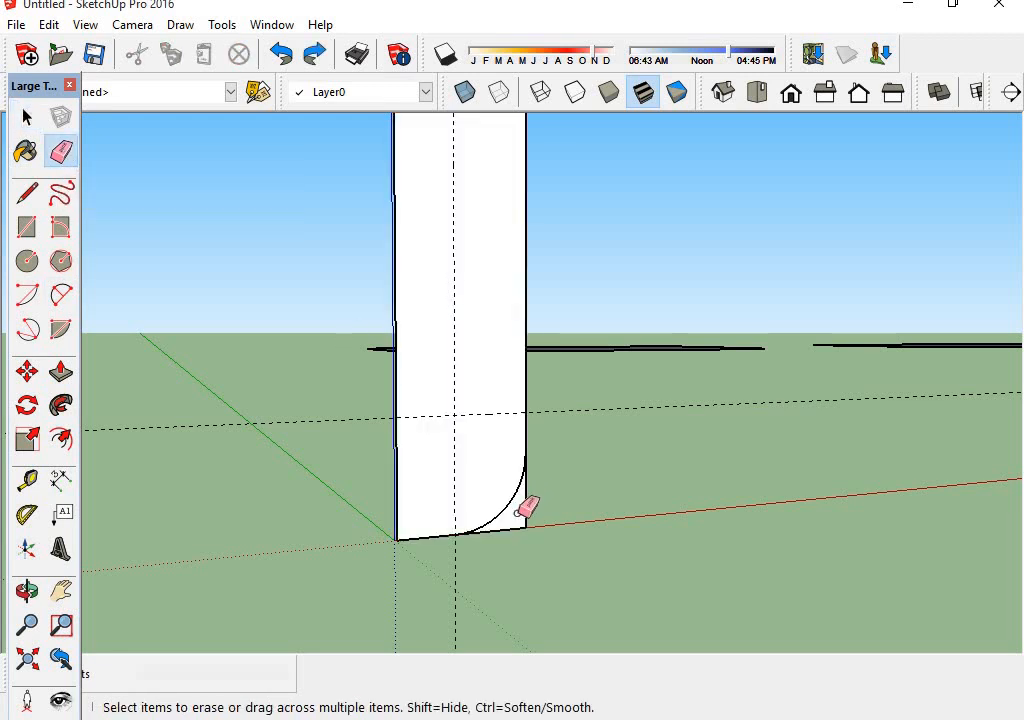
pyautogui.scroll(5, 524, 503)
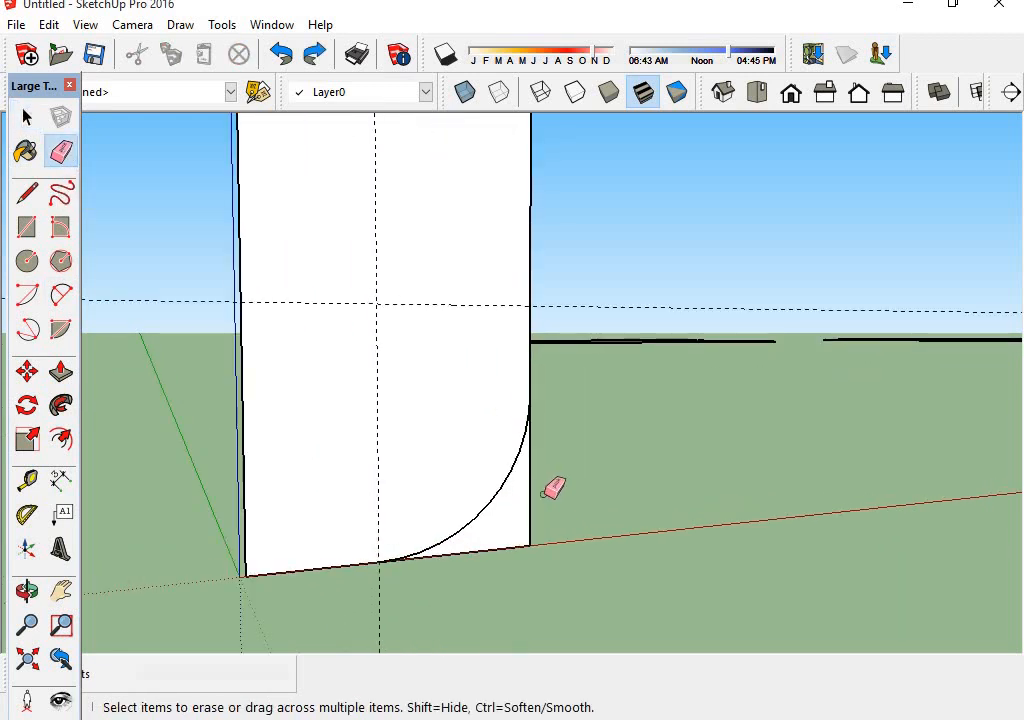
pyautogui.click(529, 492)
pyautogui.hotkey('ctrl', 'z')
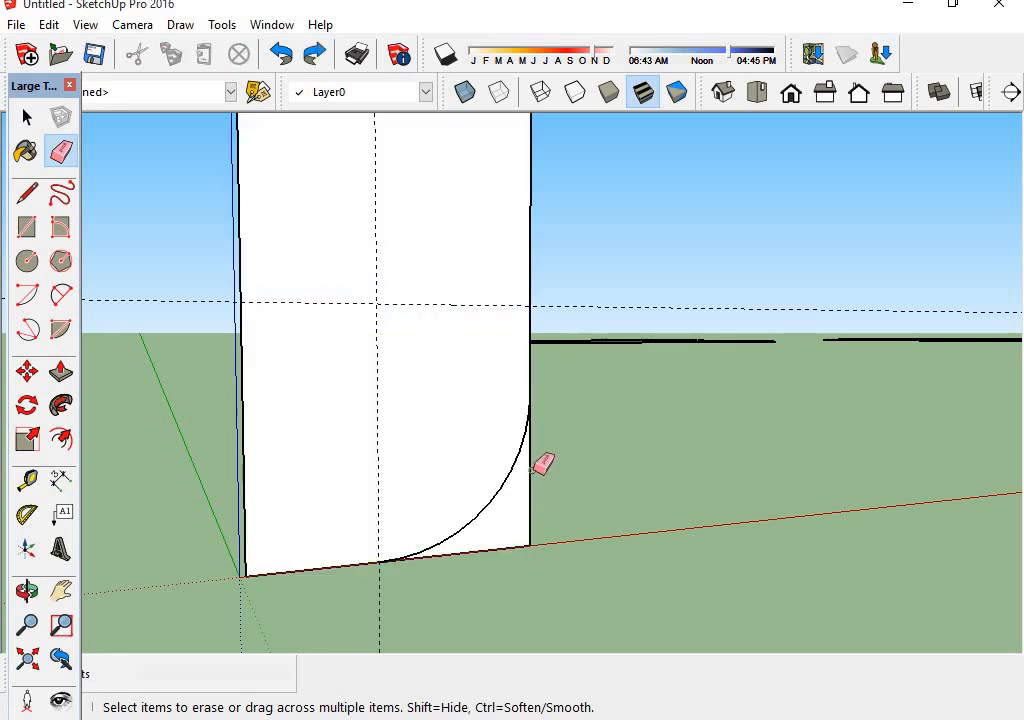
pyautogui.scroll(5, 540, 465)
pyautogui.scroll(-5, 533, 358)
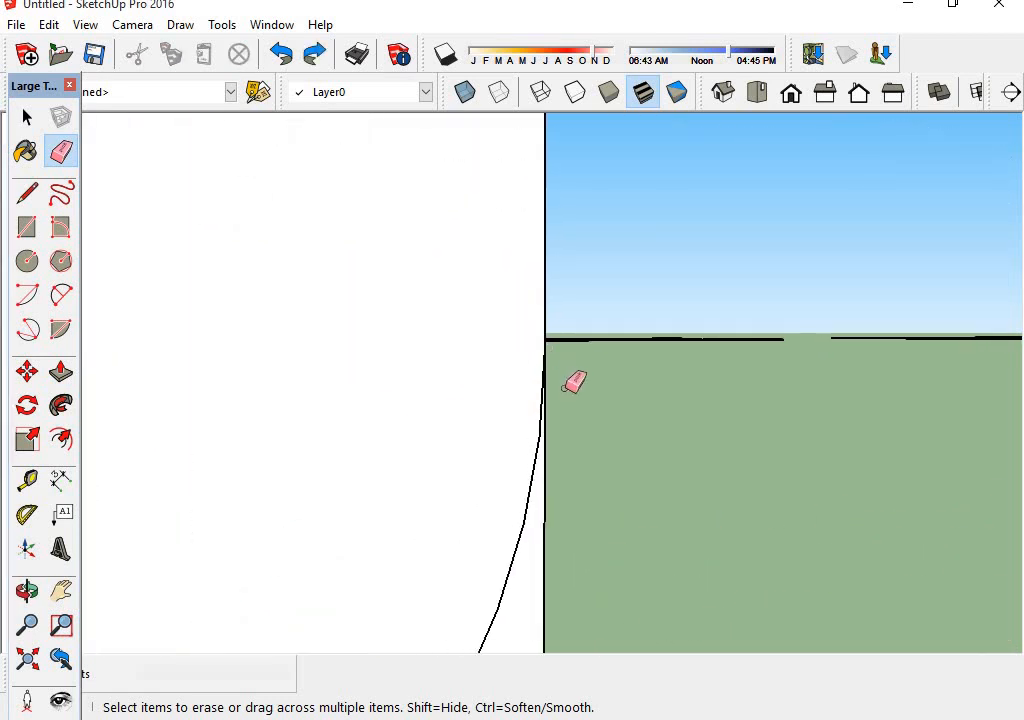
pyautogui.moveTo(545, 340); pyautogui.dragTo(551, 389, button='middle')
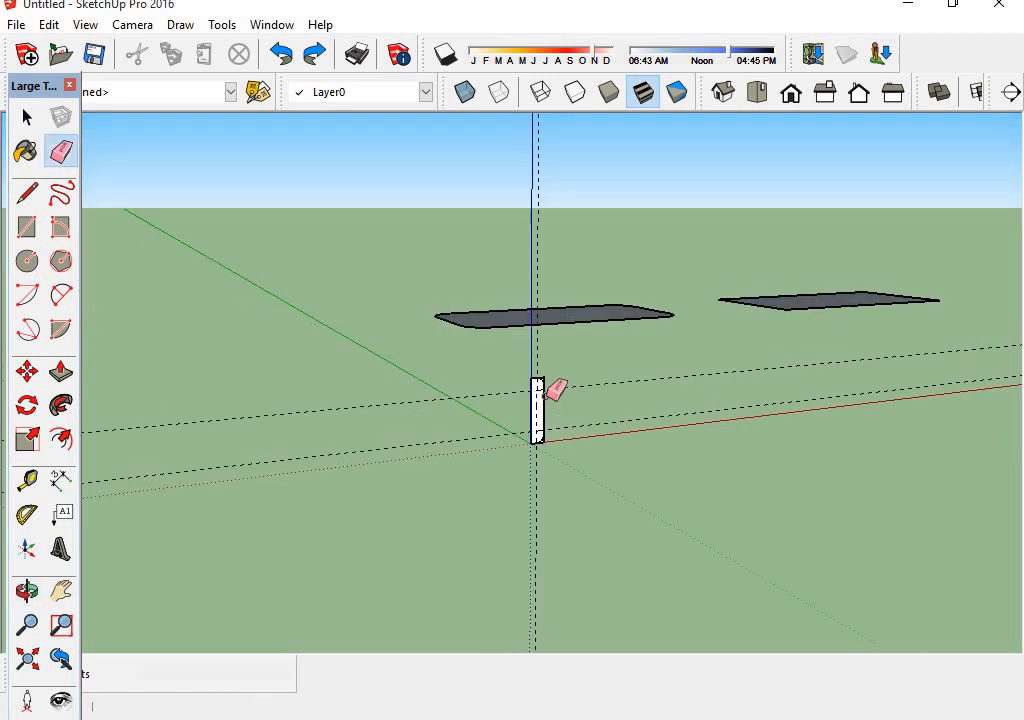
# Erase the leftover square corner edges outside the arc at the upright profile's top-right corner
pyautogui.scroll(5, 450, 330)
pyautogui.press('space')
pyautogui.click(61, 152)
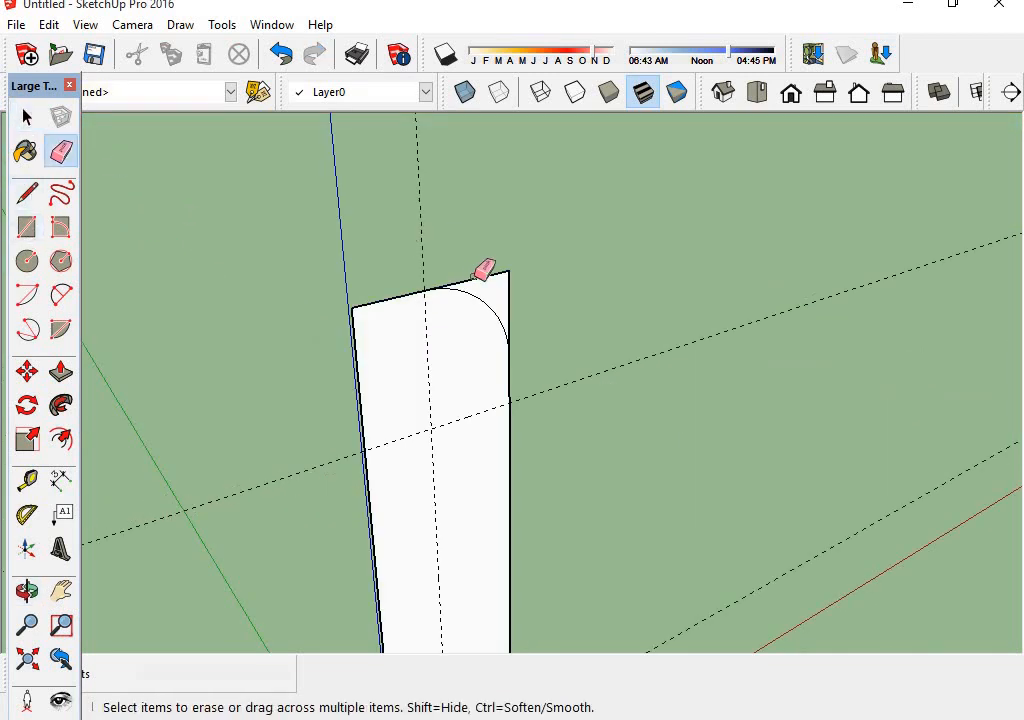
pyautogui.scroll(2, 503, 273)
pyautogui.click(504, 283)
pyautogui.scroll(-5, 560, 360)
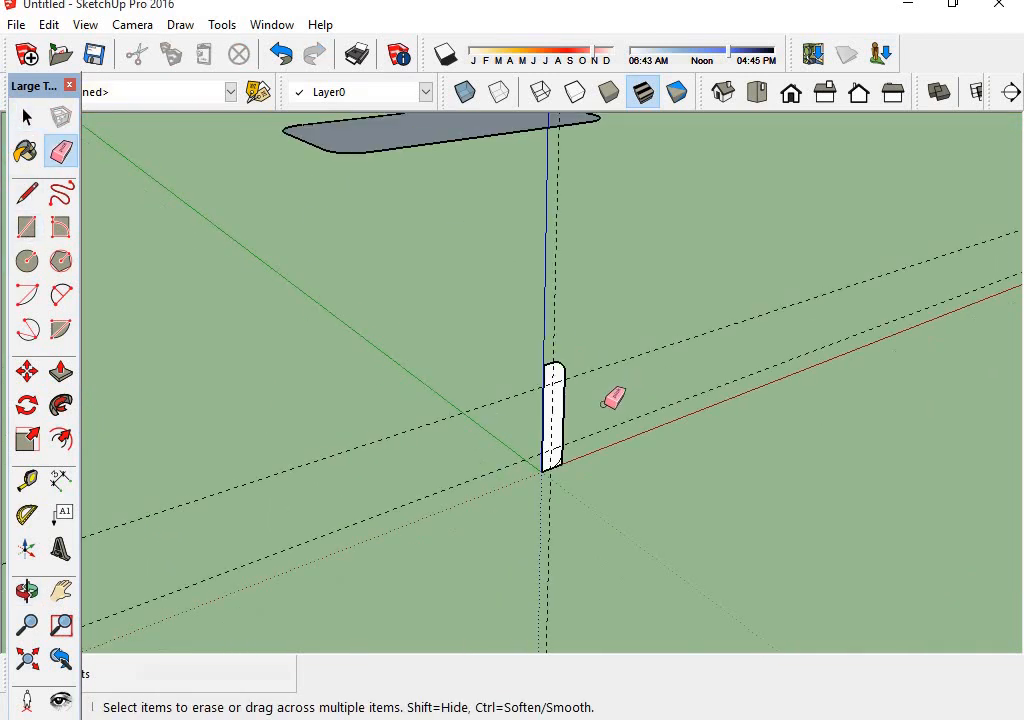
# Erase the leftover square corner edges outside the arc at the upright profile's bottom-right corner
pyautogui.scroll(6, 515, 297)
pyautogui.scroll(5, 495, 300)
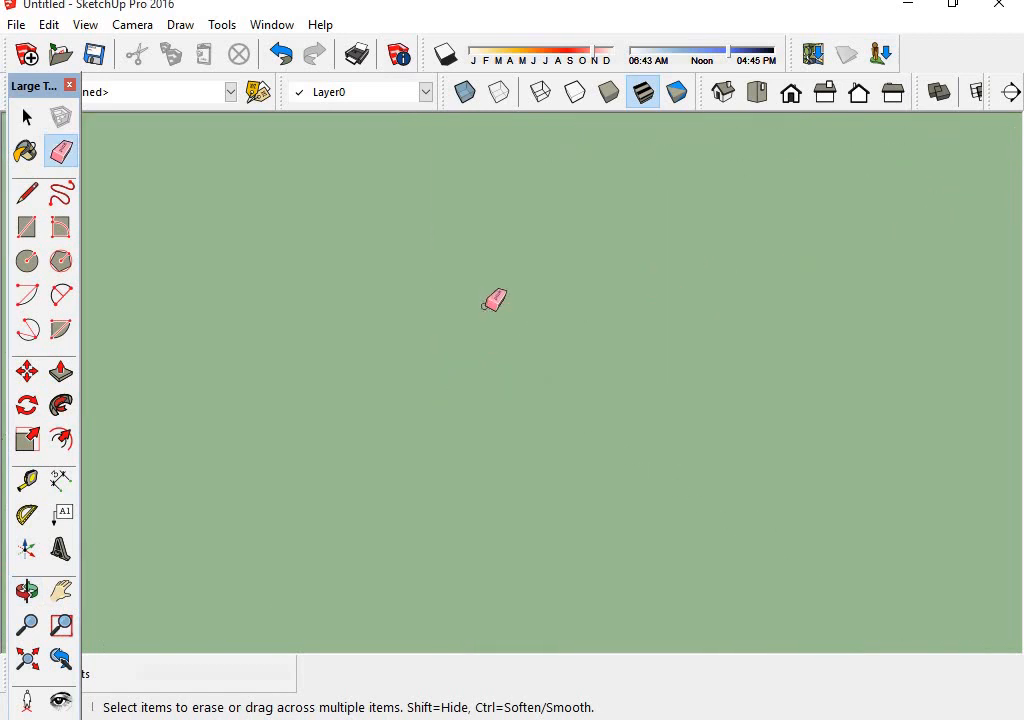
pyautogui.scroll(-4, 460, 323)
pyautogui.moveTo(441, 320); pyautogui.dragTo(521, 384, button='middle')
pyautogui.scroll(3, 461, 360)
pyautogui.moveTo(452, 365); pyautogui.dragTo(462, 358)
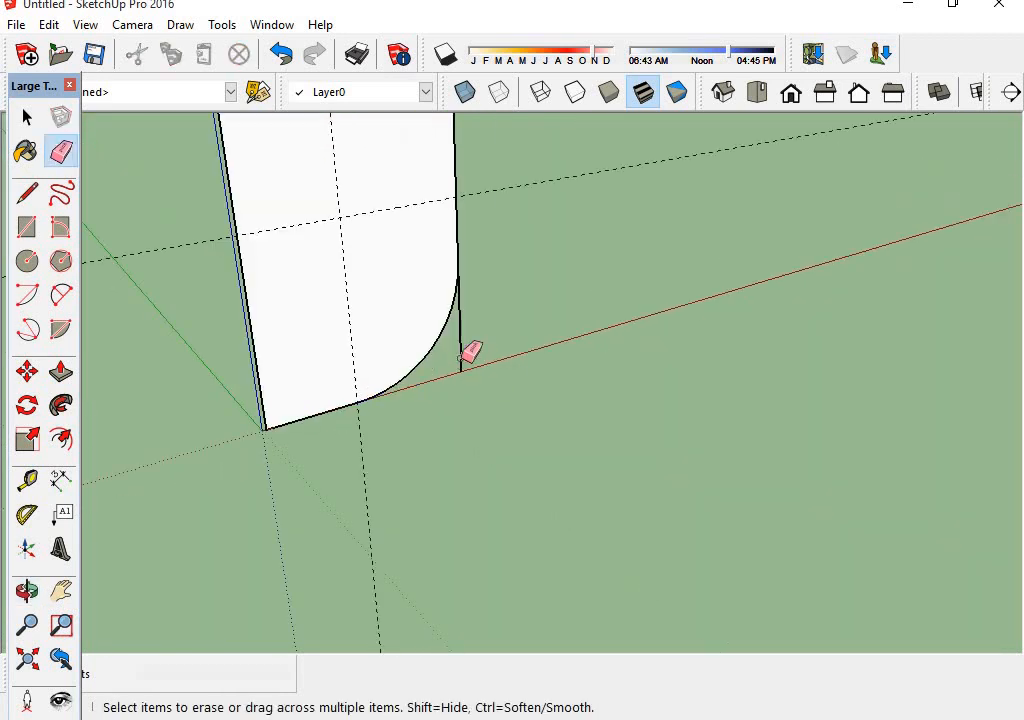
pyautogui.scroll(-3, 480, 320)
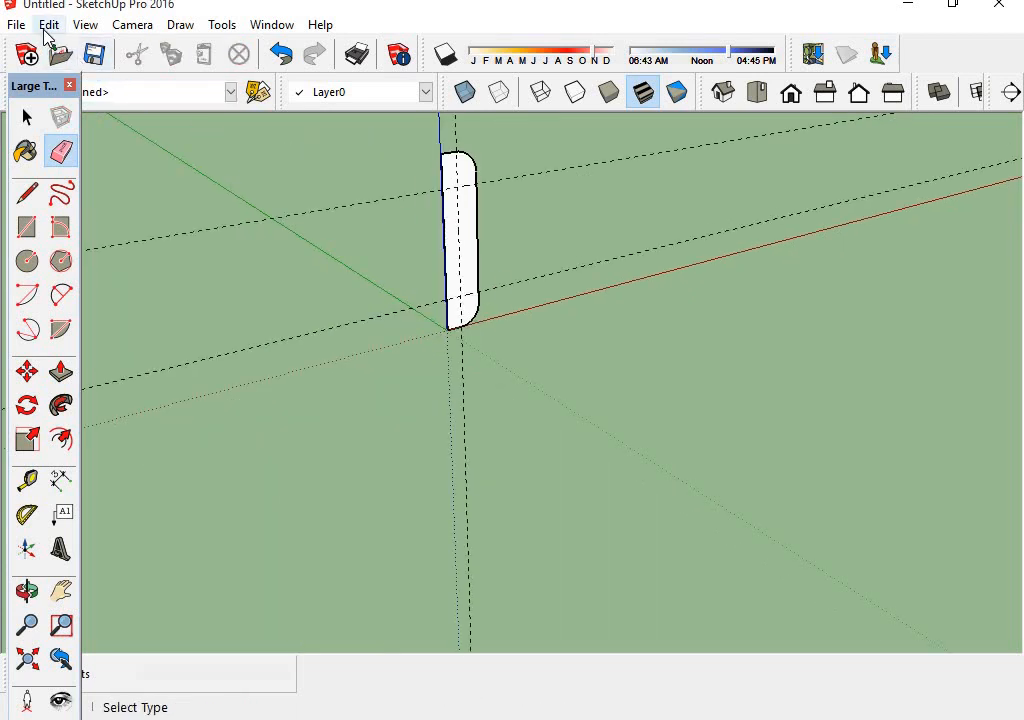
# Delete all construction guides from the model
pyautogui.click(48, 24)
pyautogui.click(90, 209)
pyautogui.moveTo(491, 265); pyautogui.dragTo(491, 490, button='middle')
# Select the whole upright profile and move it from the origin to beside the near short side of the rounded rectangle
pyautogui.click(27, 117)
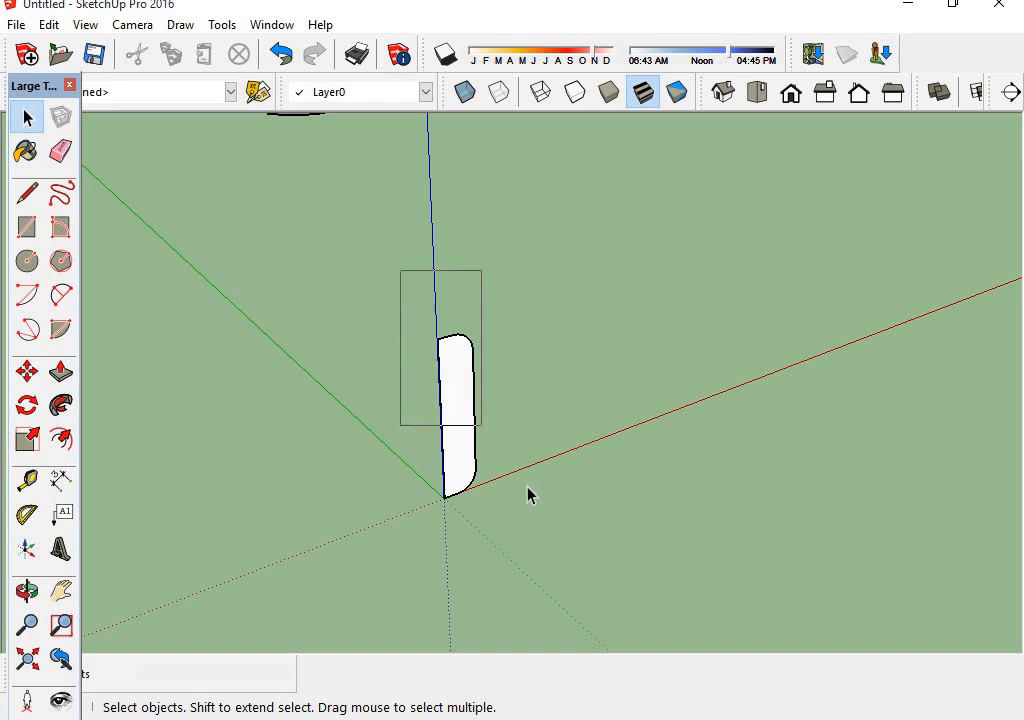
pyautogui.moveTo(529, 495); pyautogui.dragTo(539, 521)
pyautogui.click(27, 371)
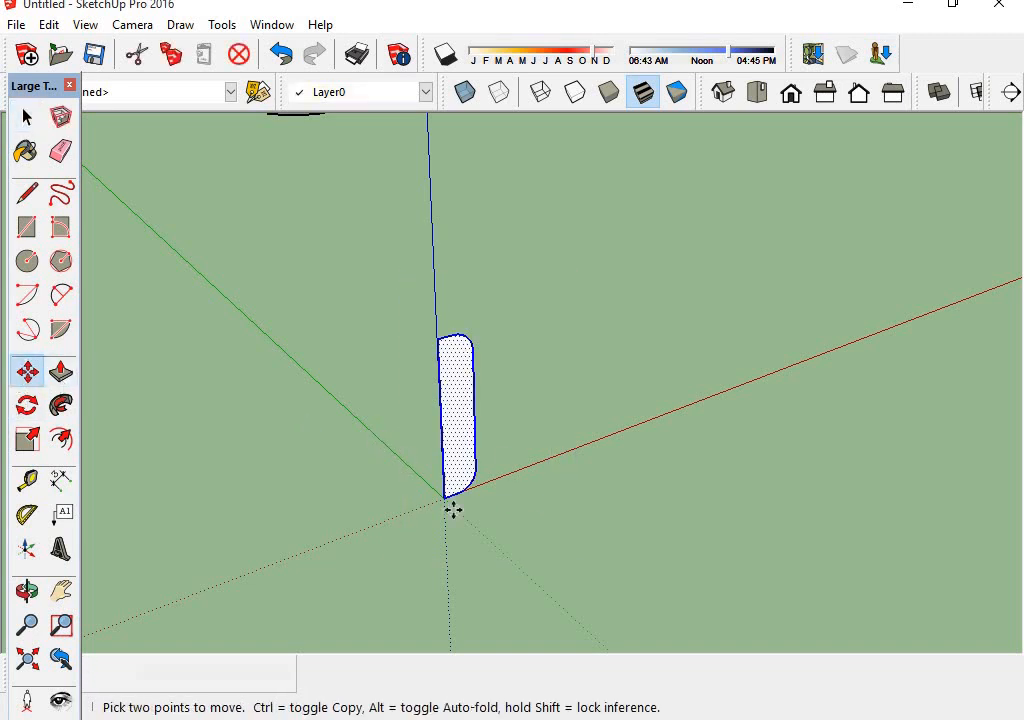
pyautogui.click(441, 425)
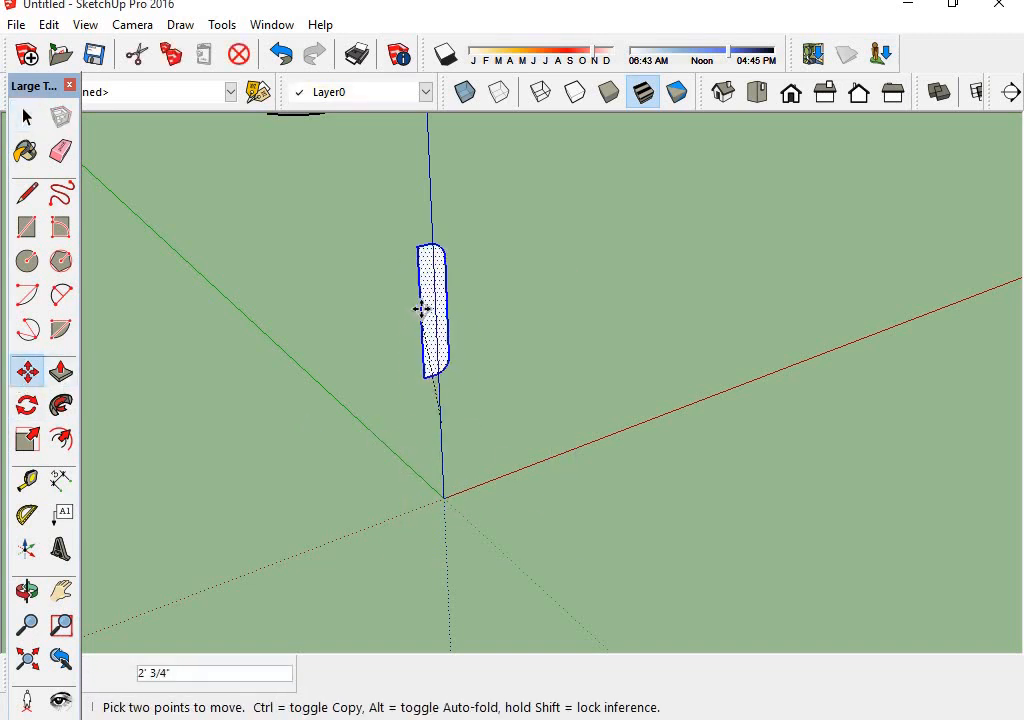
pyautogui.moveTo(421, 309); pyautogui.dragTo(195, 213, button='middle')
pyautogui.scroll(5, 270, 160)
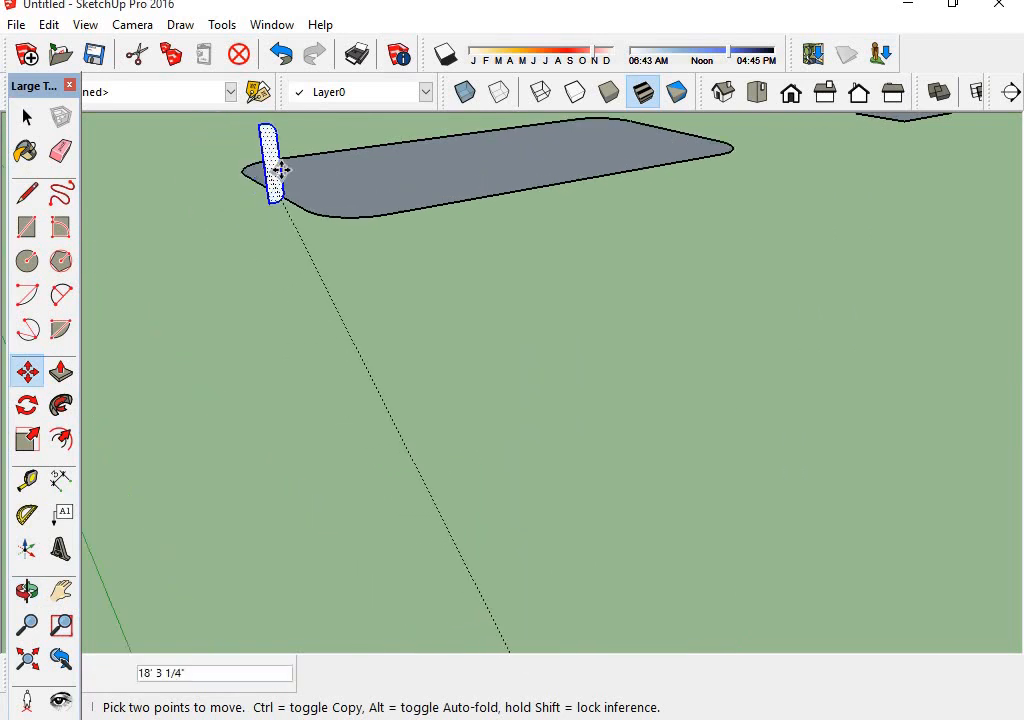
pyautogui.click(222, 240)
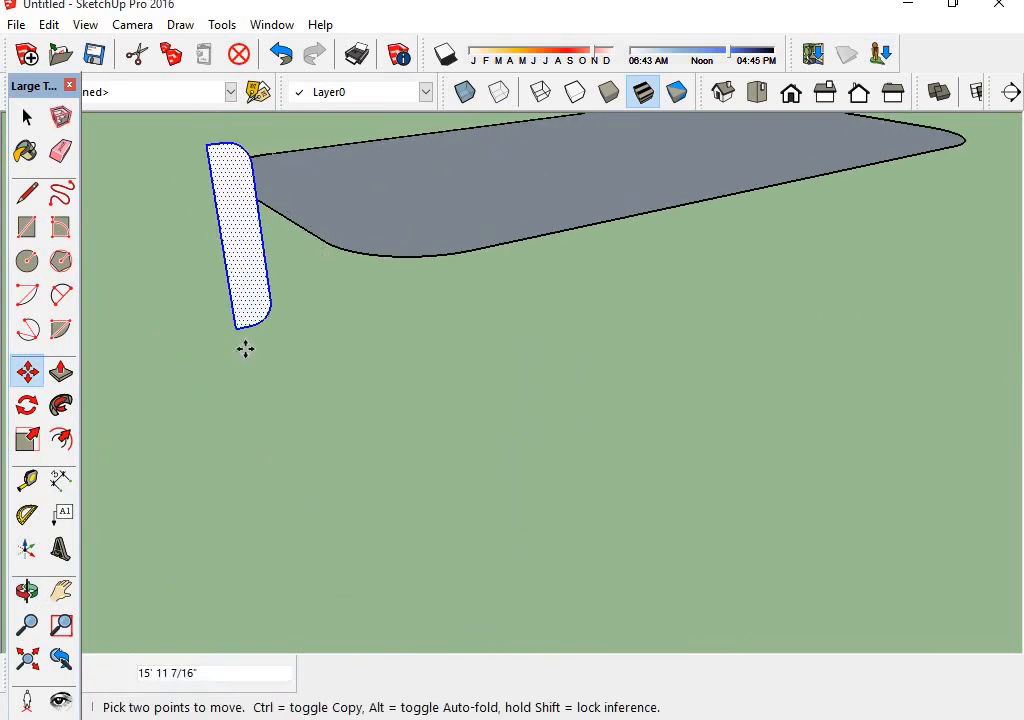
# Move the profile by its lower square corner closer to the middle of the rounded rectangle's short side
pyautogui.scroll(1, 240, 340)
pyautogui.click(235, 334)
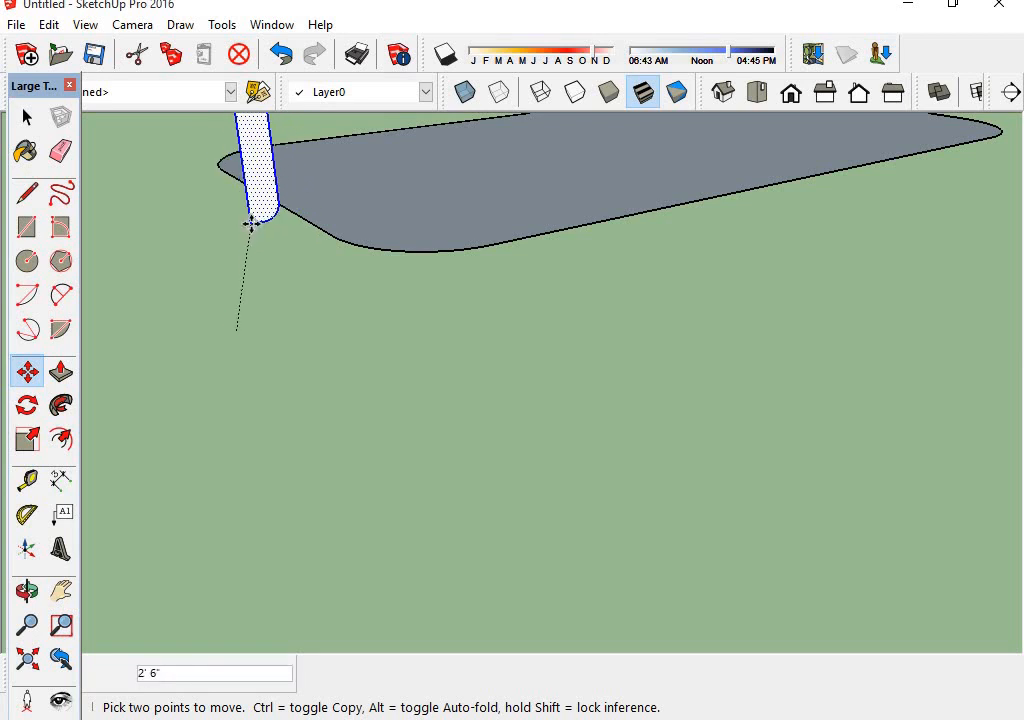
pyautogui.keyDown('shift'); pyautogui.moveTo(341, 261); pyautogui.dragTo(384, 489, button='middle'); pyautogui.keyUp('shift')
pyautogui.scroll(3, 336, 393)
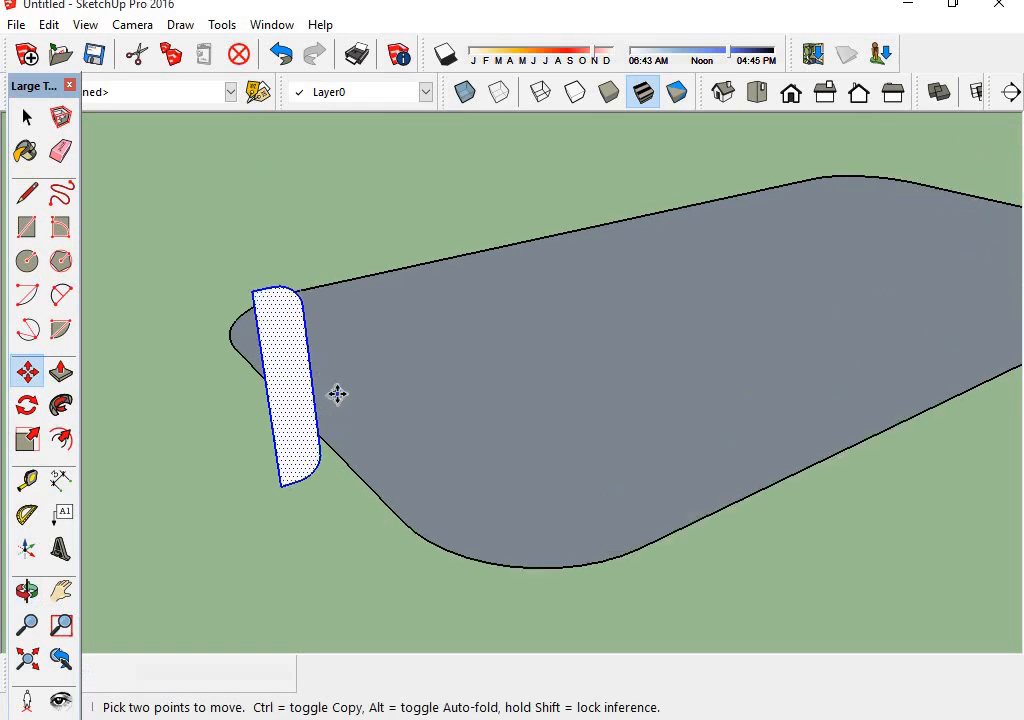
pyautogui.moveTo(327, 432); pyautogui.dragTo(697, 465, button='middle')
pyautogui.scroll(5, 654, 490)
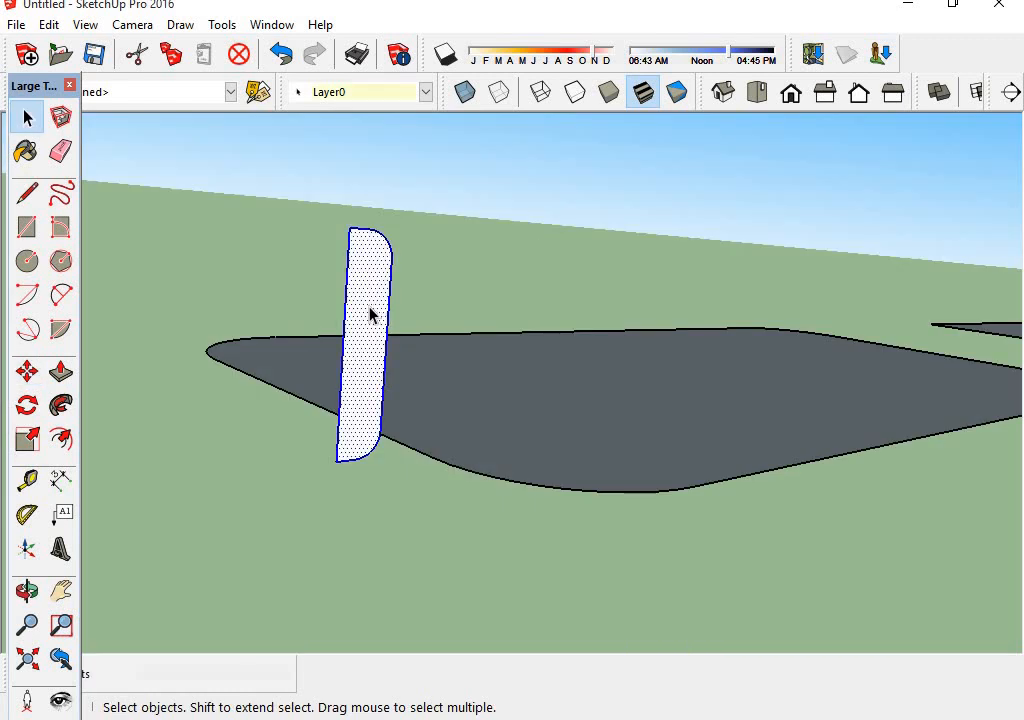
# Rotate the profile about its lower square corner so that its rounded side faces away from the rounded rectangle
pyautogui.click(27, 404)
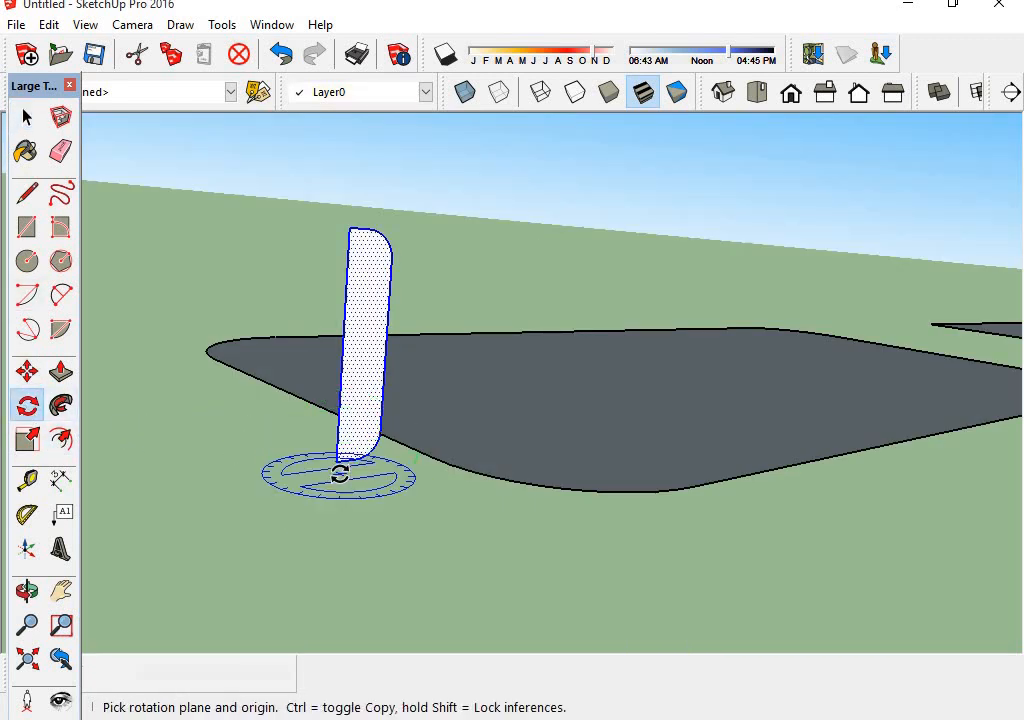
pyautogui.moveTo(338, 473); pyautogui.dragTo(357, 547, button='middle')
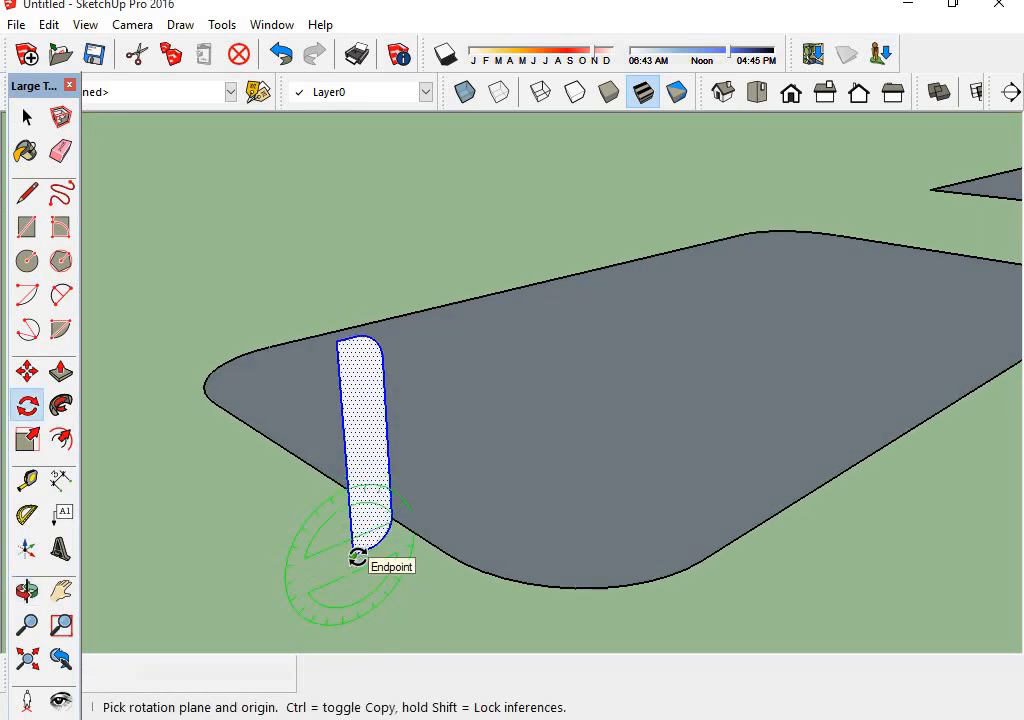
pyautogui.click(353, 555)
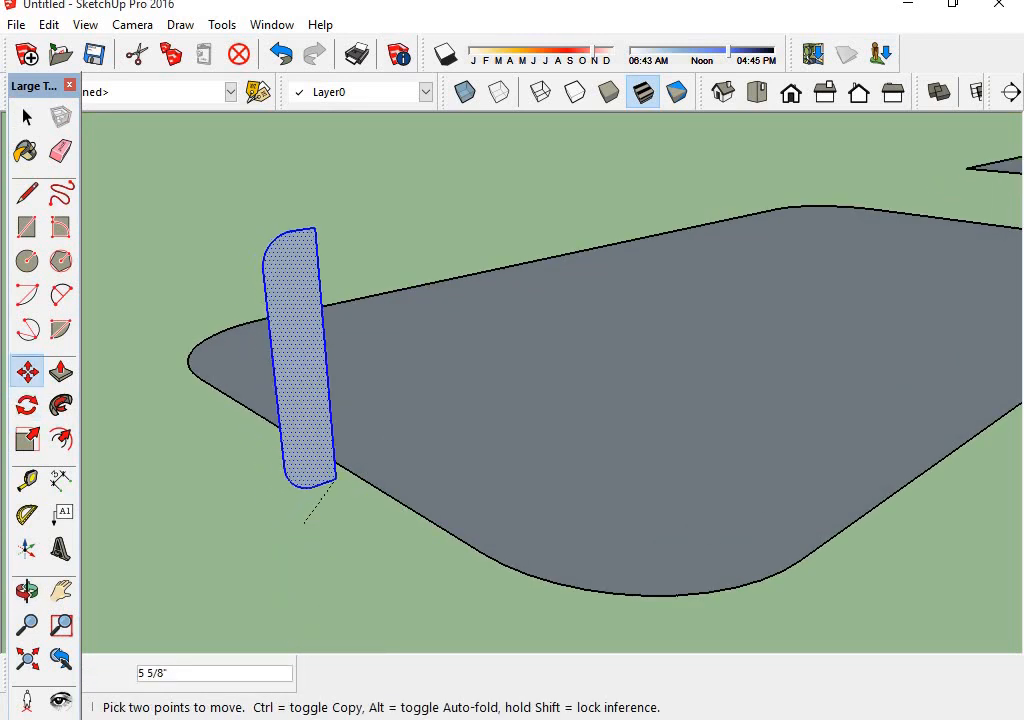
# Move the profile by its lower square corner onto the short edge of the rounded rectangle
pyautogui.click(347, 469)
pyautogui.moveTo(300, 517); pyautogui.dragTo(290, 521, button='middle')
pyautogui.moveTo(289, 521); pyautogui.dragTo(297, 477)
pyautogui.moveTo(298, 477); pyautogui.dragTo(290, 458, button='middle')
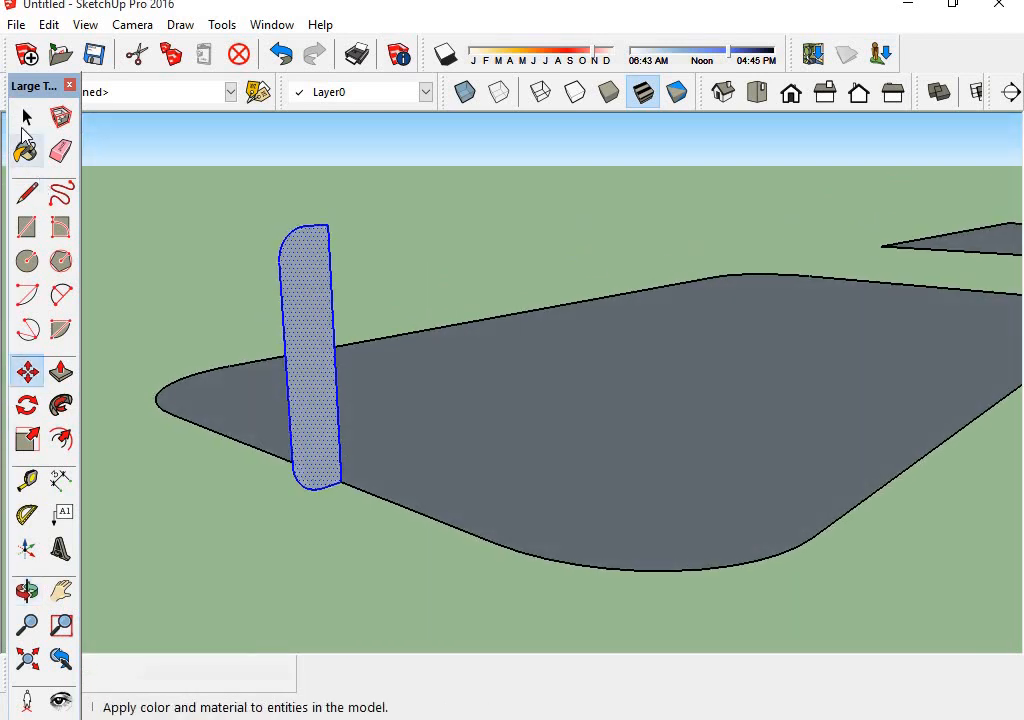
# Sweep the profile with Follow Me around the full perimeter of the rounded rectangle, back to its starting point
pyautogui.click(27, 118)
pyautogui.click(252, 235)
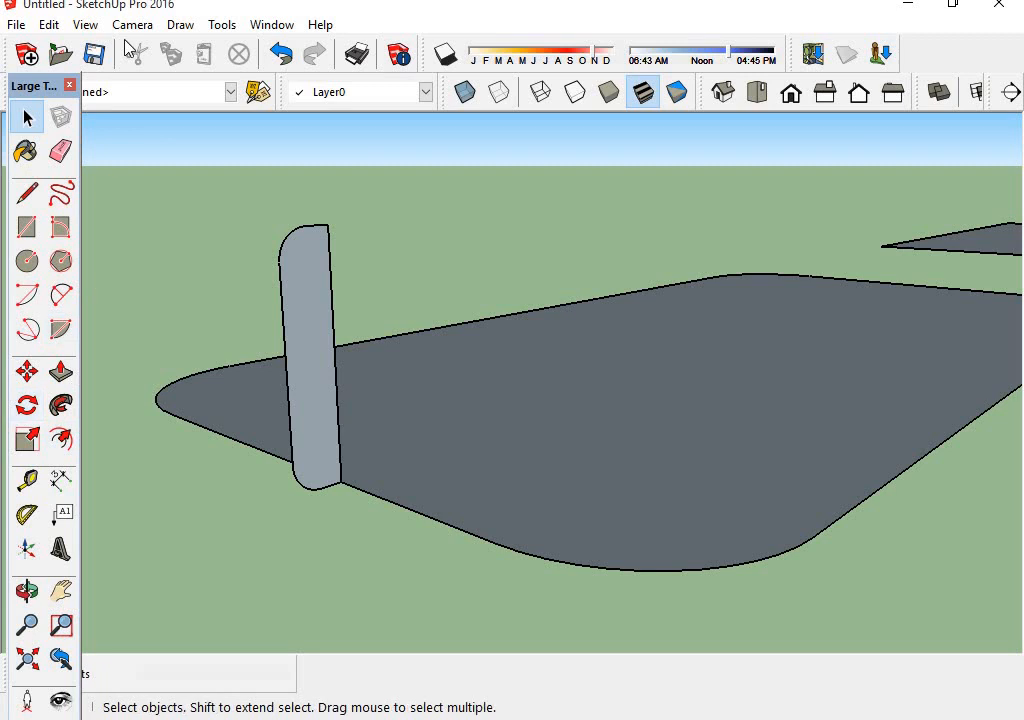
pyautogui.click(222, 25)
pyautogui.click(248, 225)
pyautogui.click(297, 381)
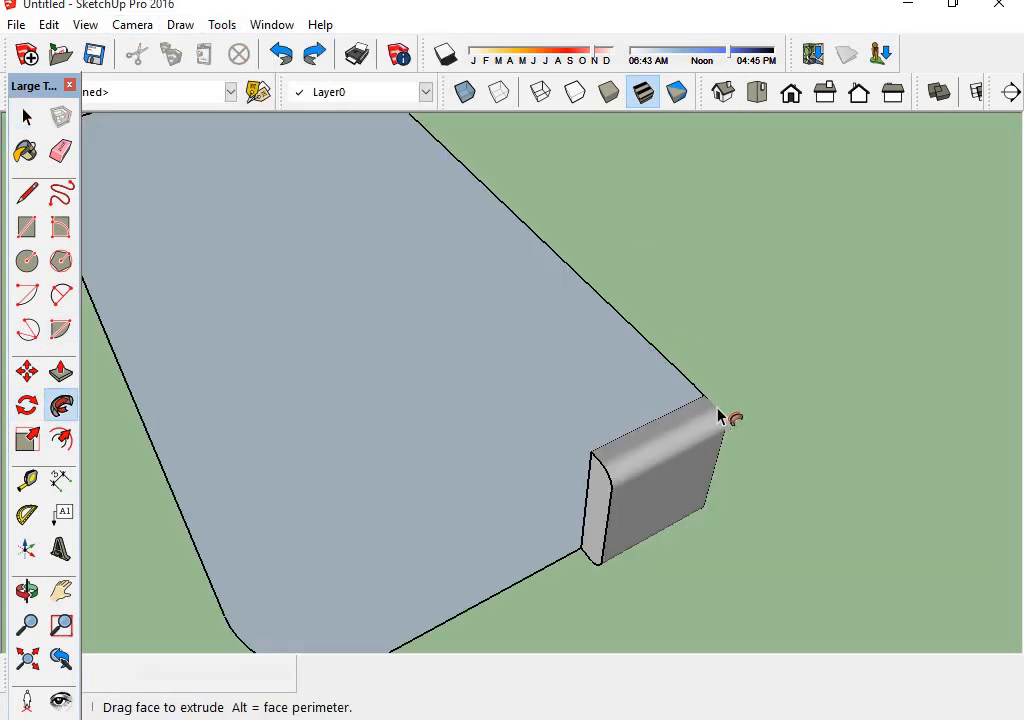
pyautogui.scroll(-2, 690, 468)
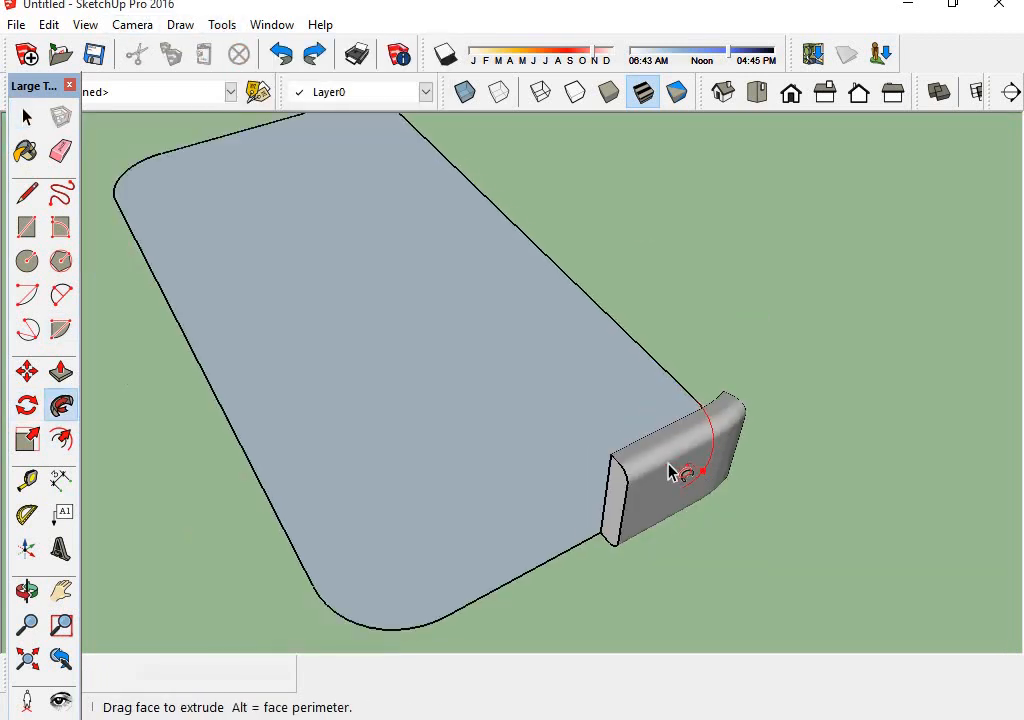
pyautogui.moveTo(676, 476); pyautogui.dragTo(915, 505, button='middle')
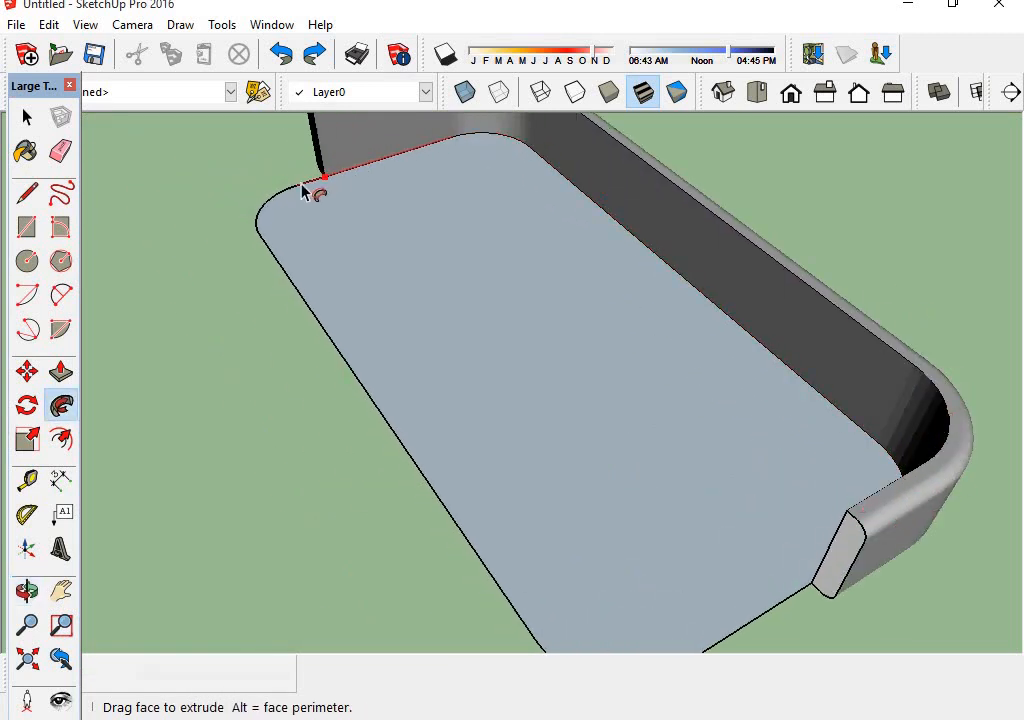
pyautogui.scroll(-3, 311, 341)
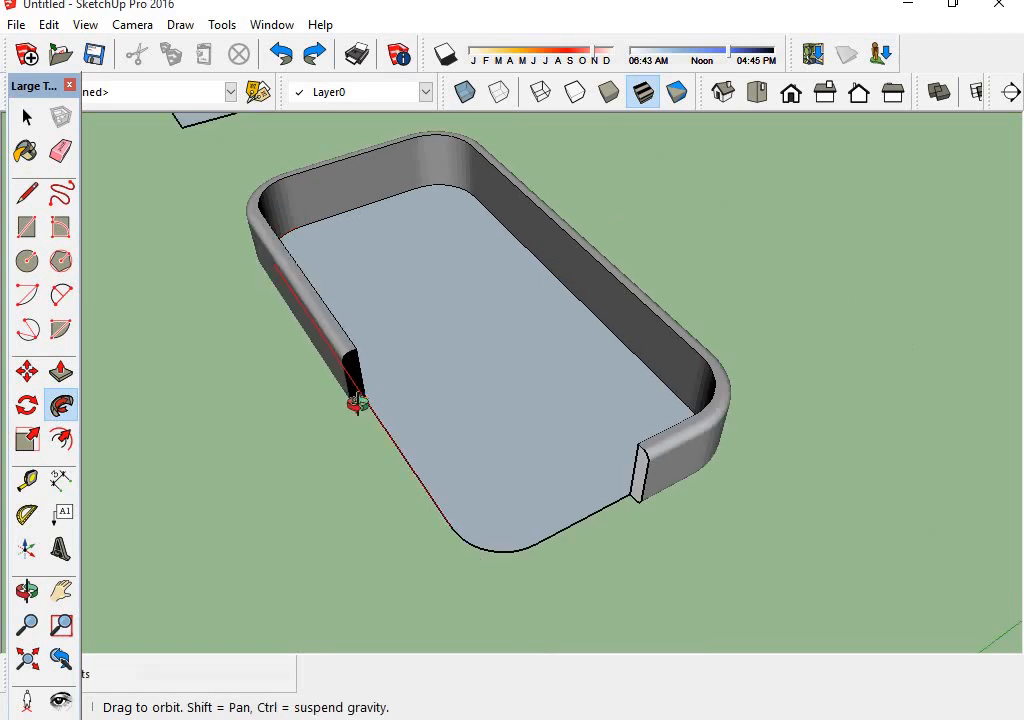
pyautogui.moveTo(354, 404); pyautogui.dragTo(286, 336, button='middle')
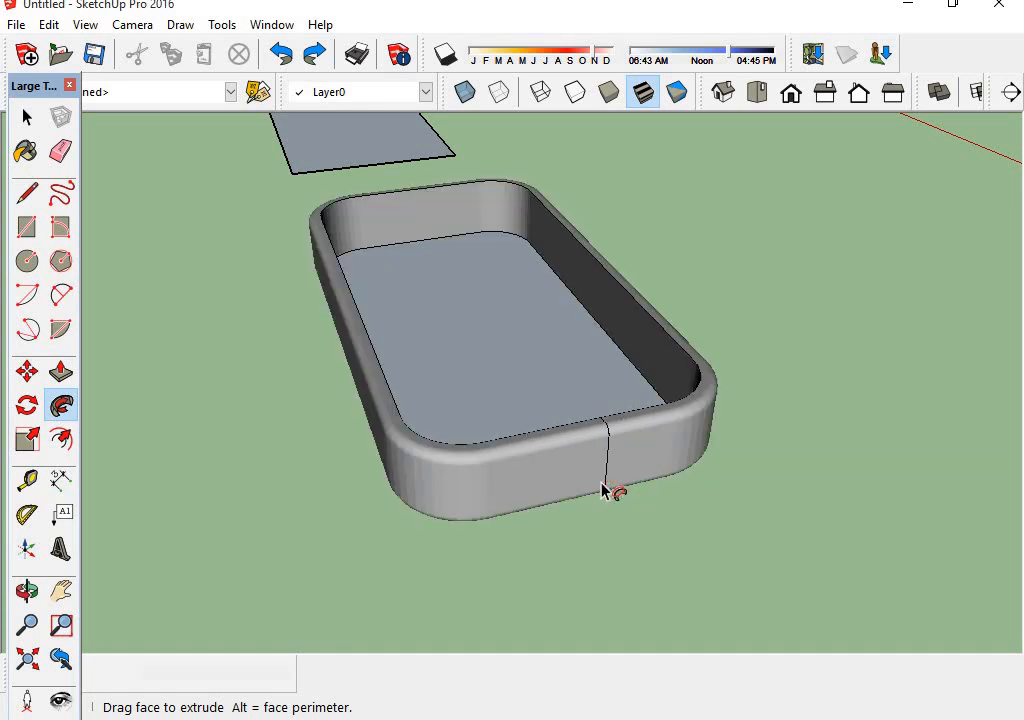
pyautogui.click(598, 490)
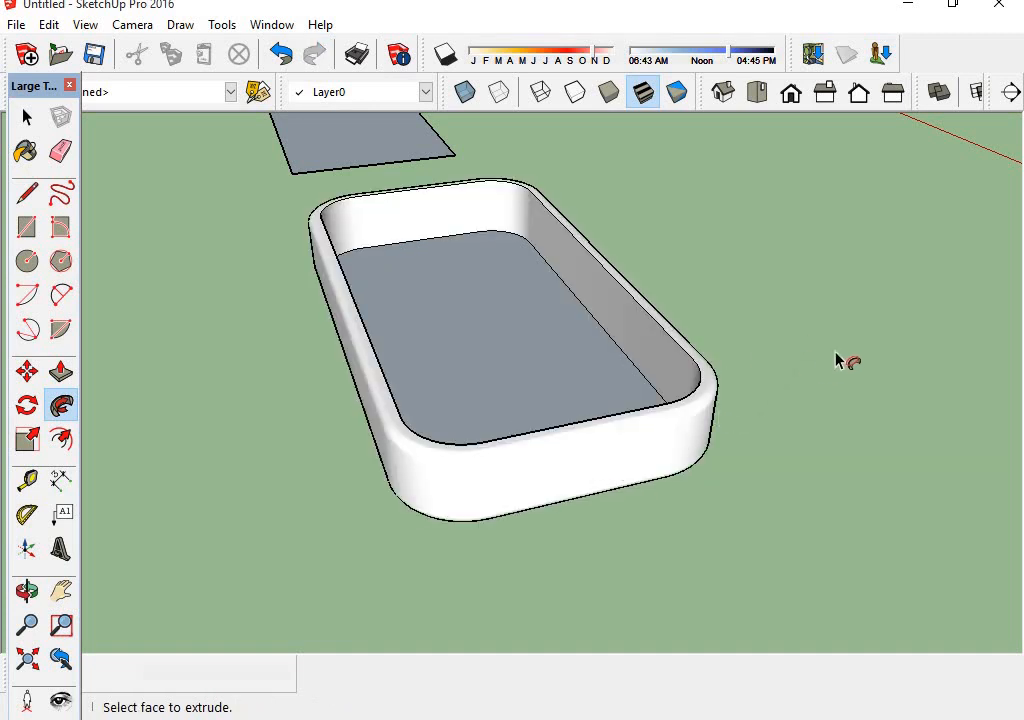
# Push/Pull the face inside the swept rim up about 1' 4" to the rim's top edge
pyautogui.click(24, 118)
pyautogui.moveTo(572, 365); pyautogui.dragTo(4, 442, button='middle')
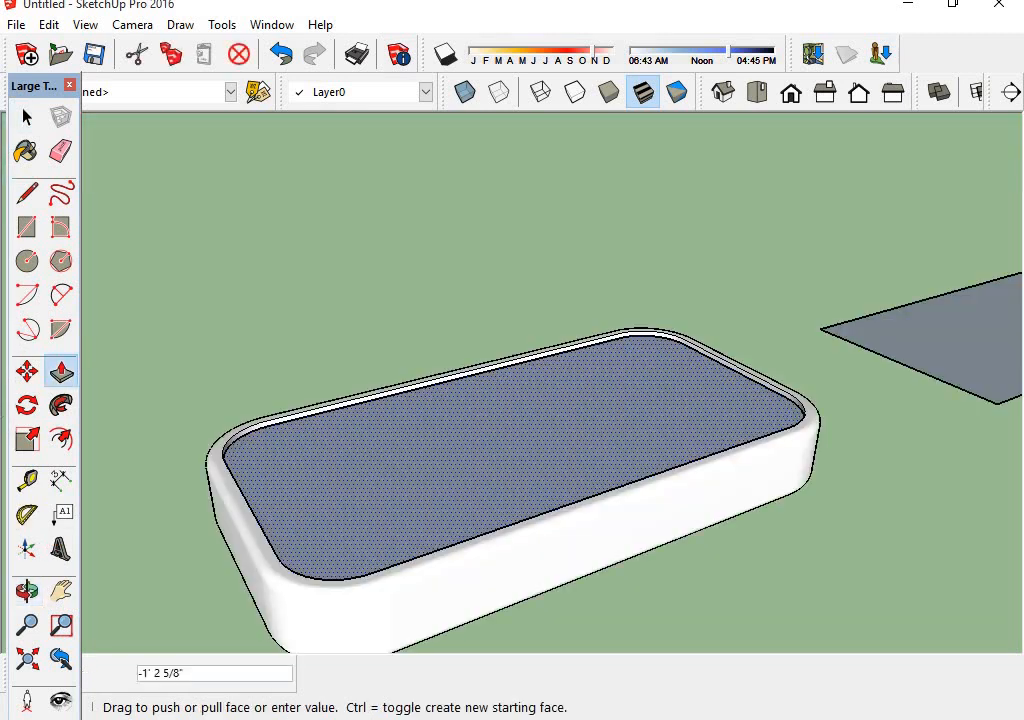
pyautogui.moveTo(520, 452); pyautogui.dragTo(520, 446)
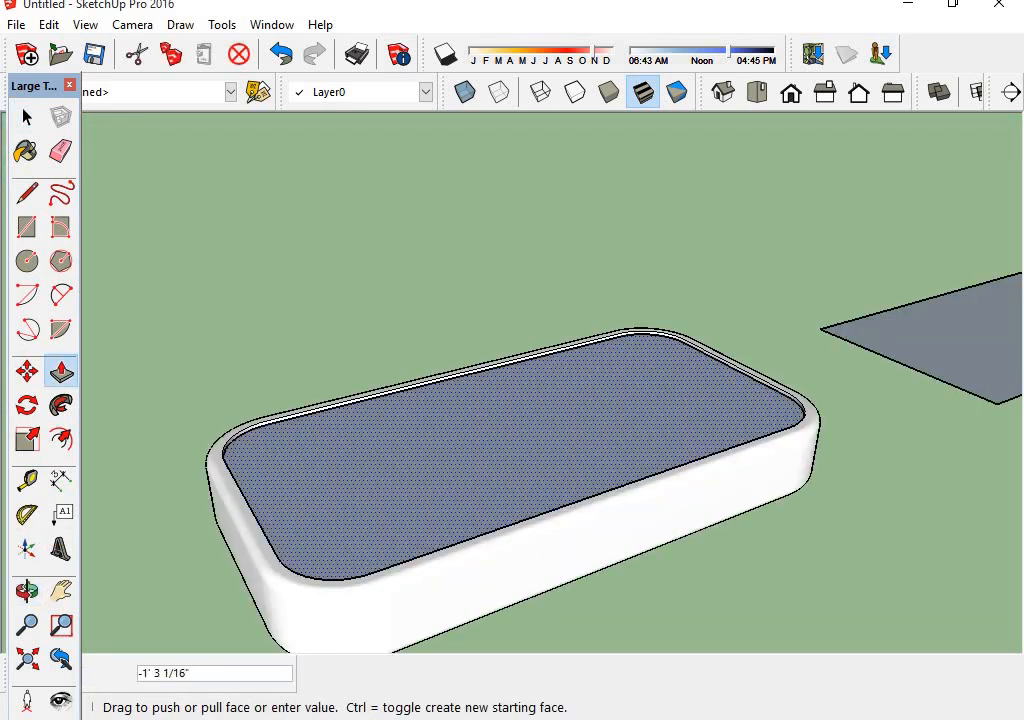
pyautogui.click(313, 478)
pyautogui.moveTo(500, 578); pyautogui.dragTo(590, 213, button='middle')
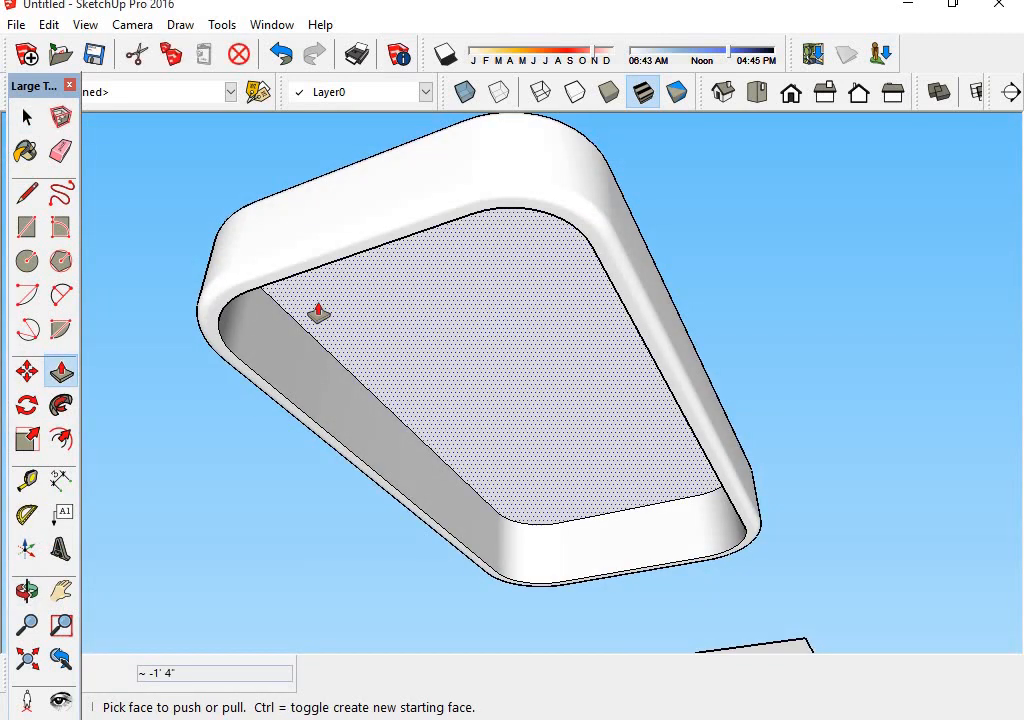
# Try to close the open underside by drawing a line across the bottom rim from one long edge to the other
pyautogui.click(27, 193)
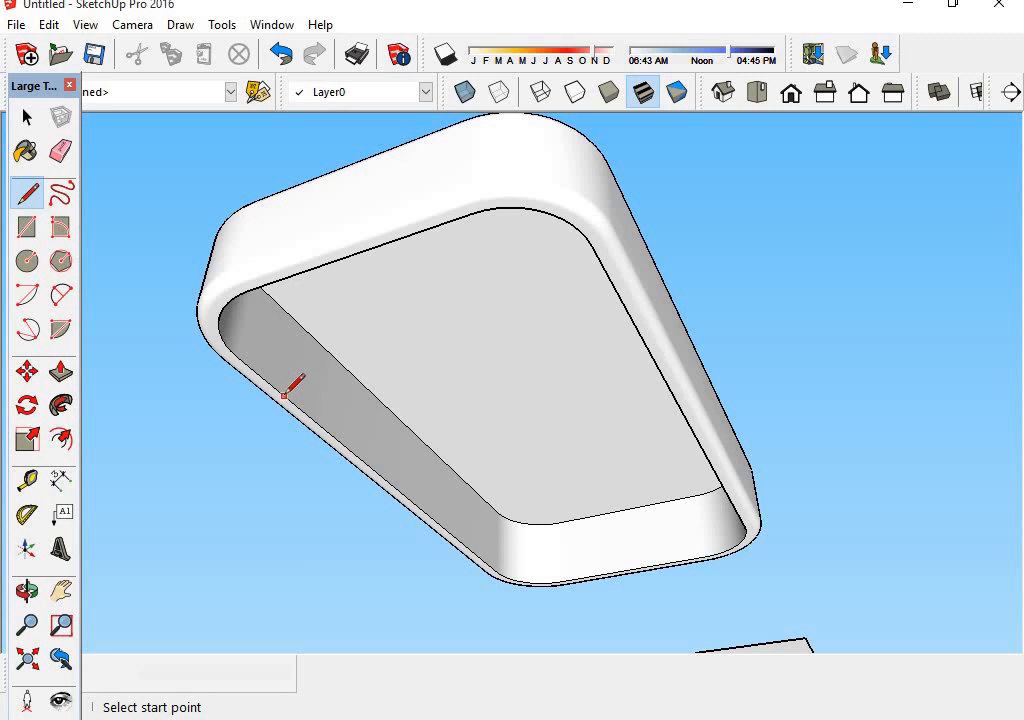
pyautogui.click(284, 394)
pyautogui.click(619, 297)
pyautogui.hotkey('ctrl', 'z')
pyautogui.press('e')
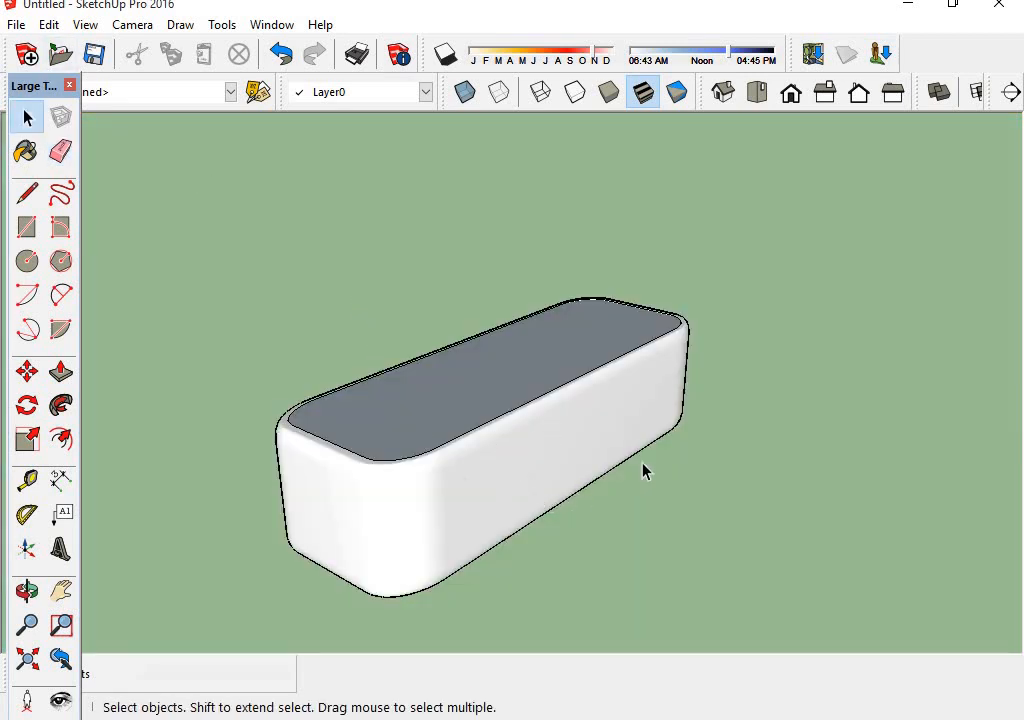
pyautogui.moveTo(643, 472); pyautogui.dragTo(459, 553, button='middle')
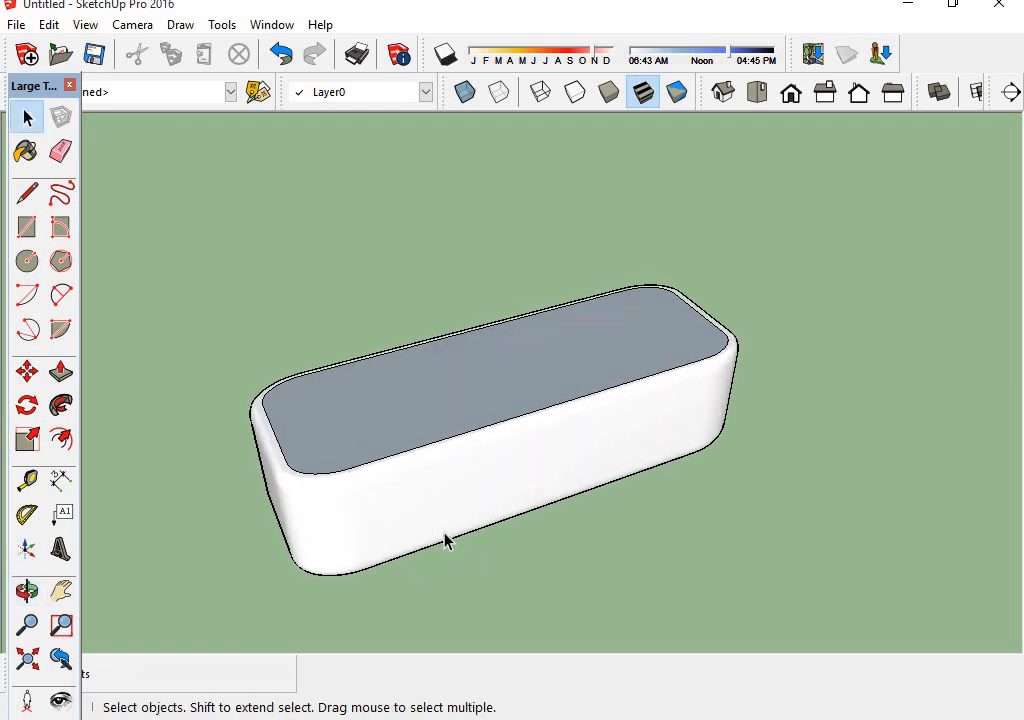